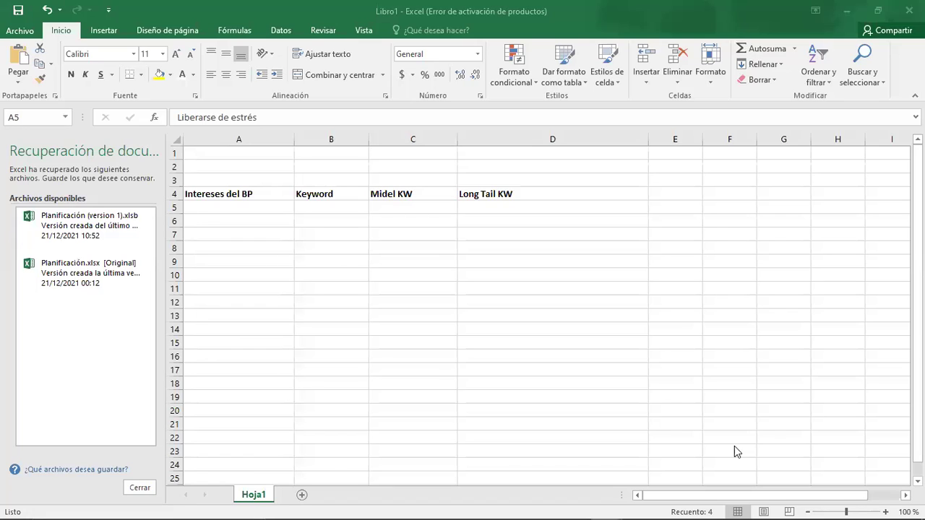
- Review the row 4 headers of the keyword table, from Intereses del BP across to Long Tail KW
left_click(262, 190)
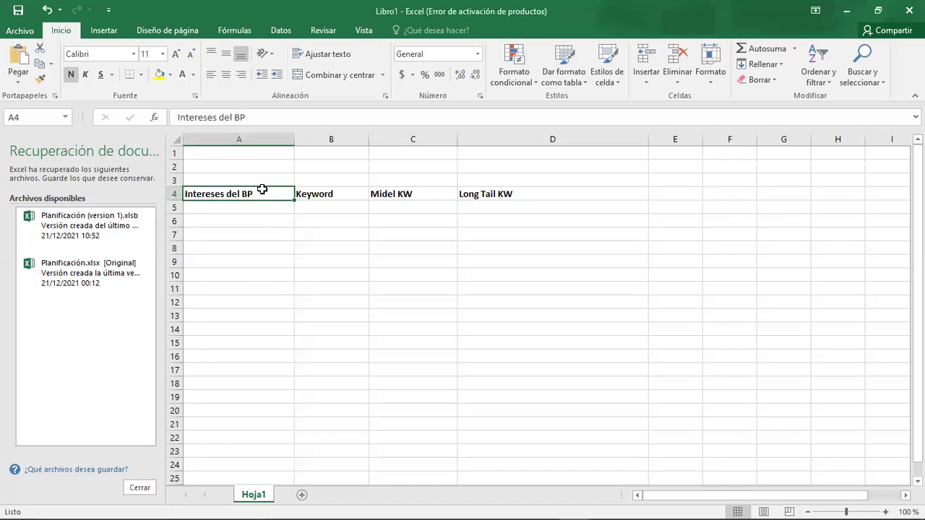
key("Right")
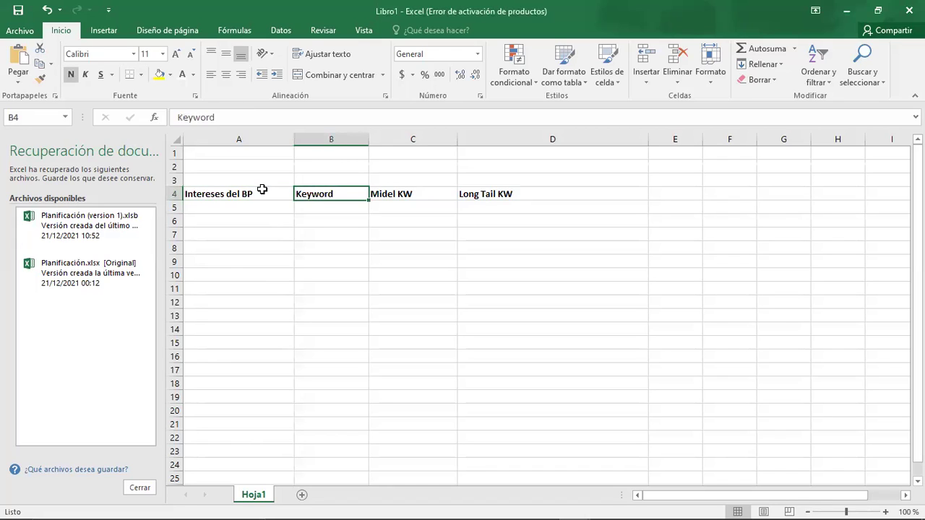
key("Right")
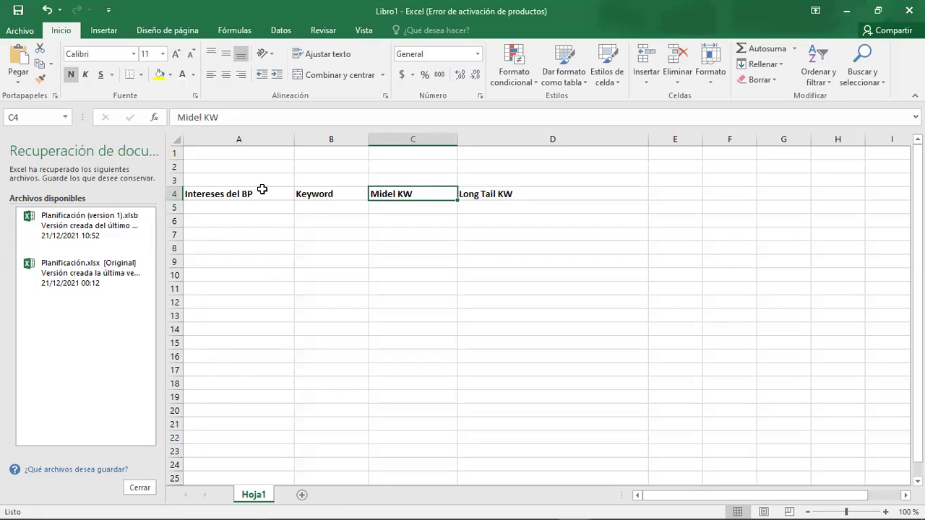
key("Right")
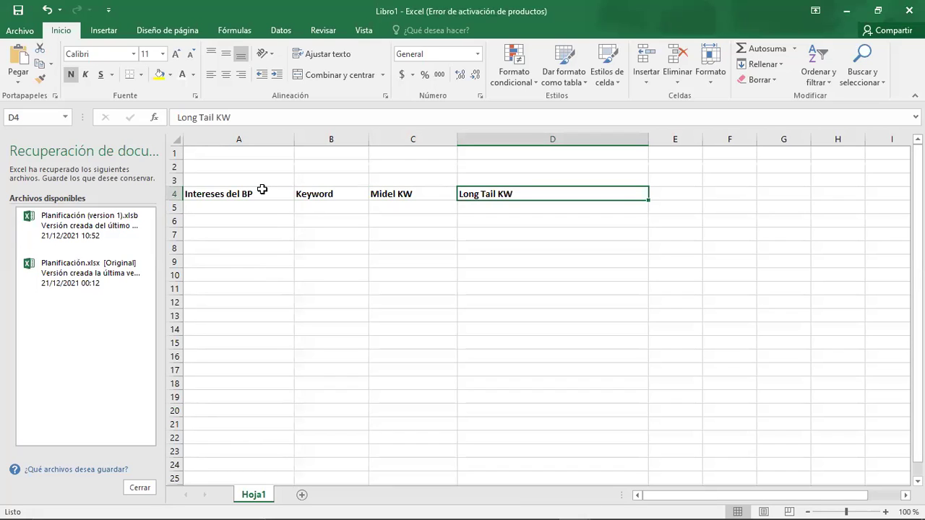
key("Left")
key("Left")
key("Left")
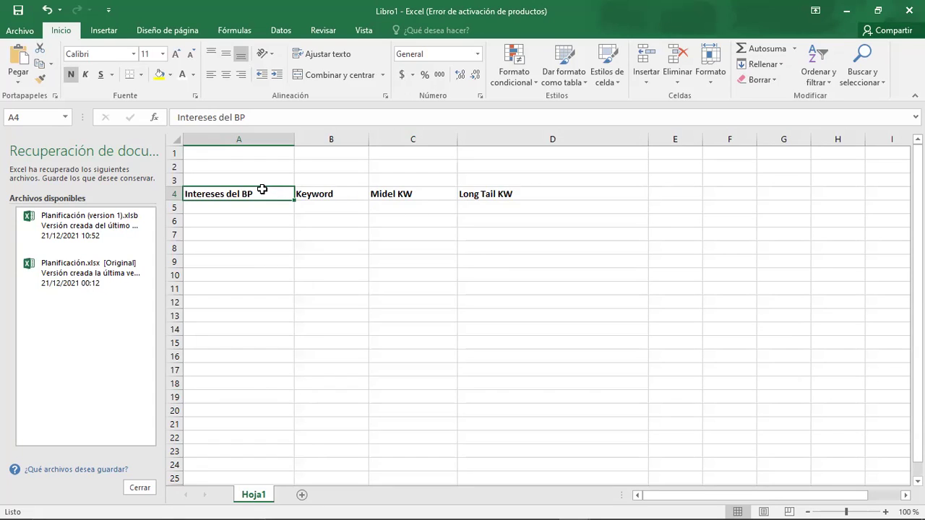
- Set the font color of the hidden text in cells A5 and B5 to black
left_click(250, 208)
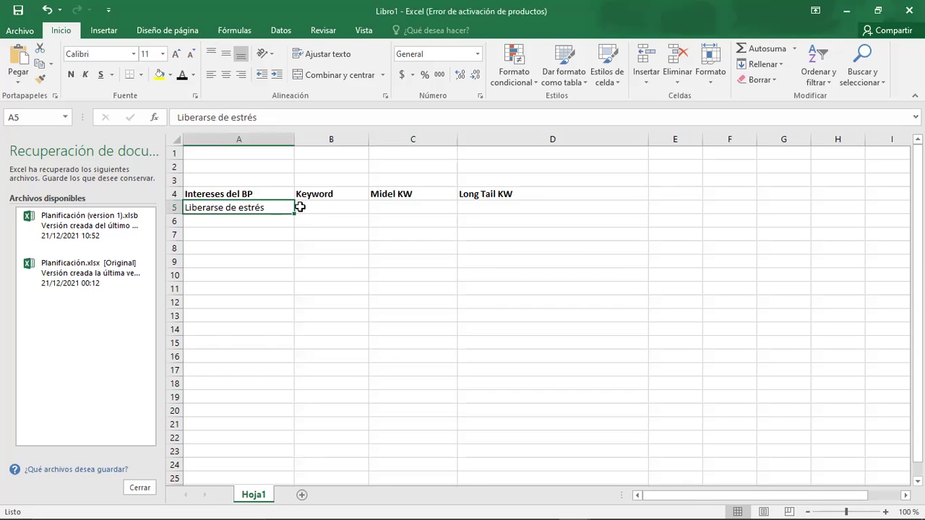
left_click(303, 208)
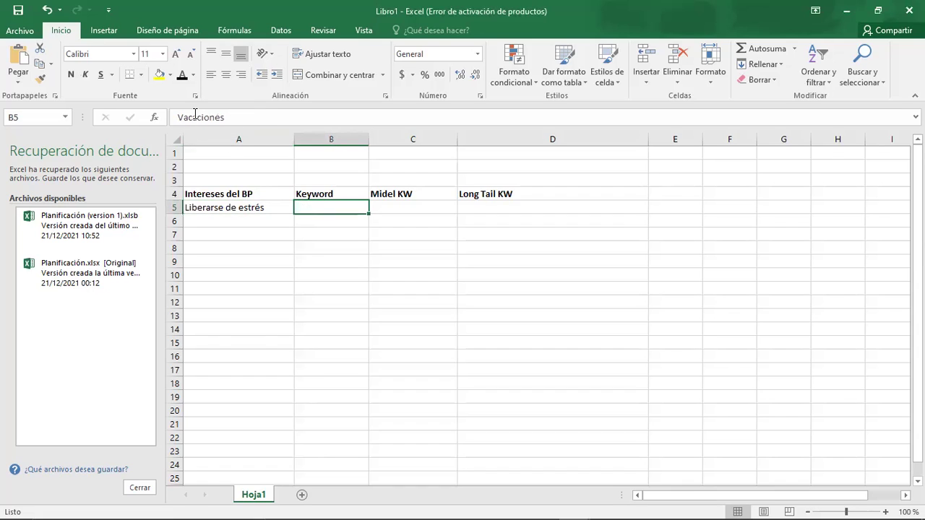
left_click(182, 75)
- Enter the keywords "Trip" in B6 and "Excursiones" in B7
left_click(334, 221)
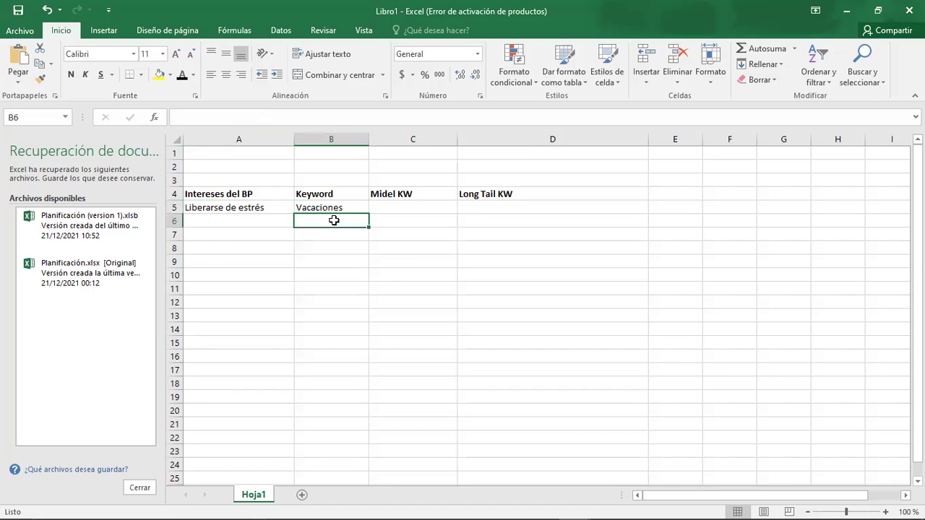
type("Trip")
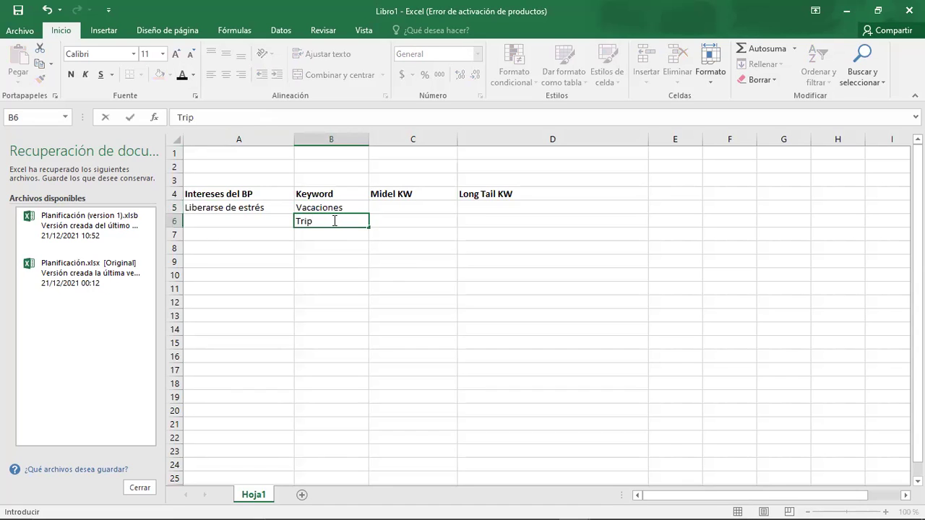
key("Return")
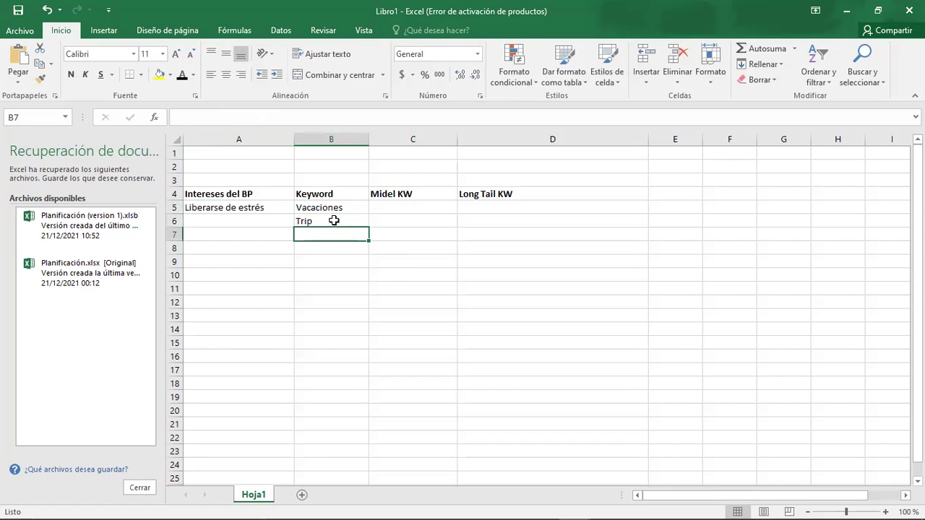
type("Excurs")
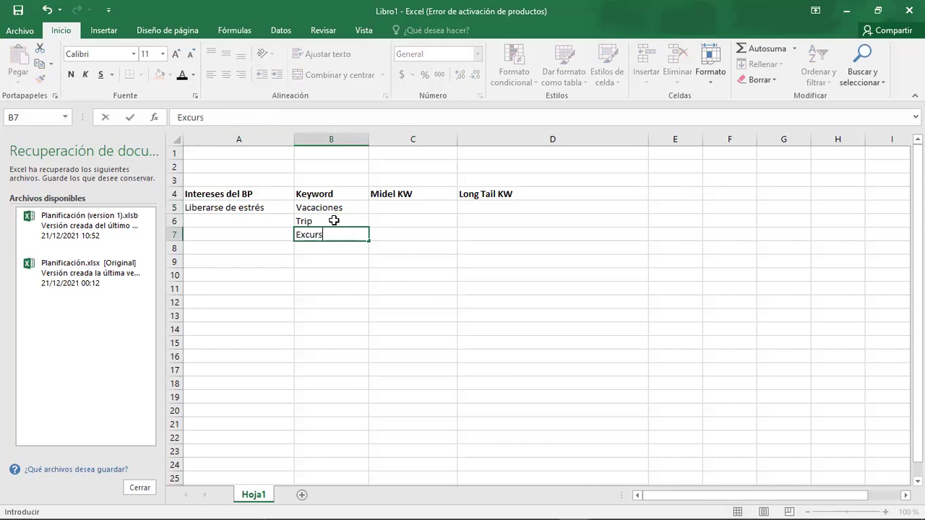
type("iones")
key("Return")
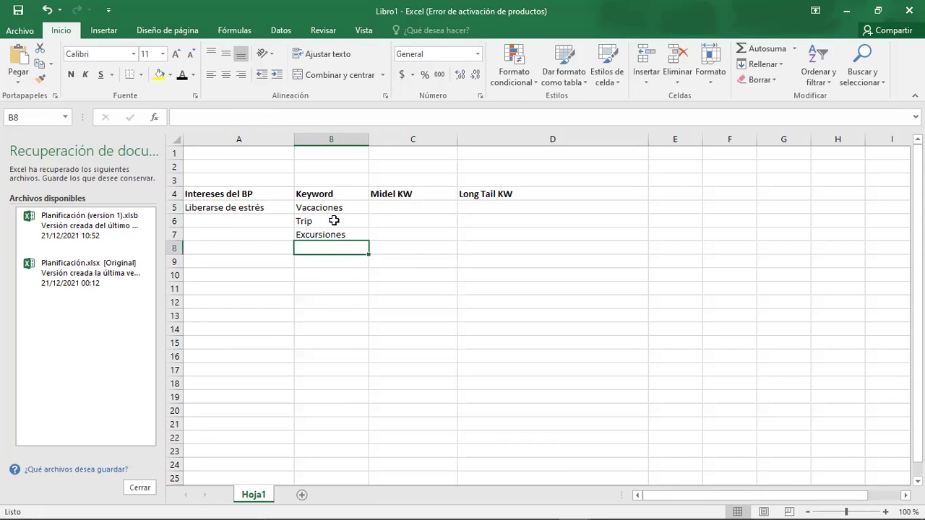
- Add the keywords "Diversió", "Playa" and "Montaña" in cells B8 to B10
type("Di")
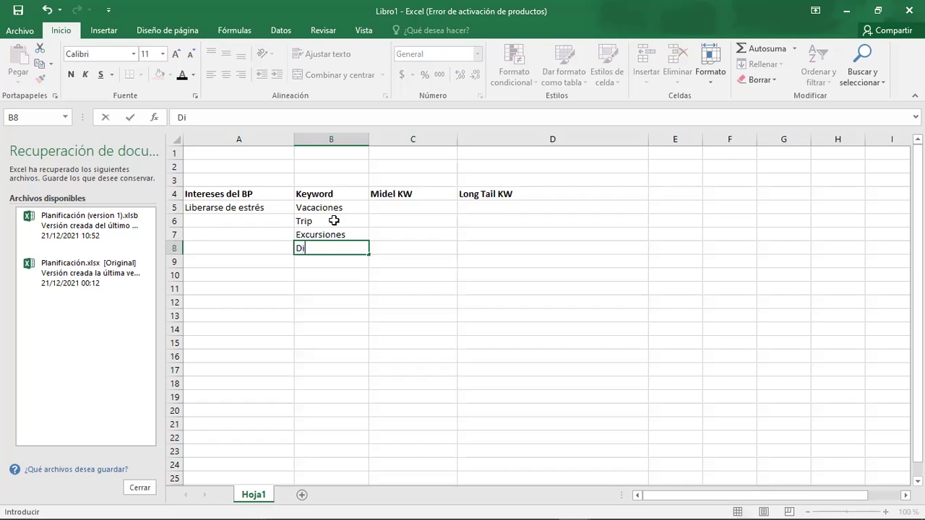
type("versió")
key("Return")
type("Playa")
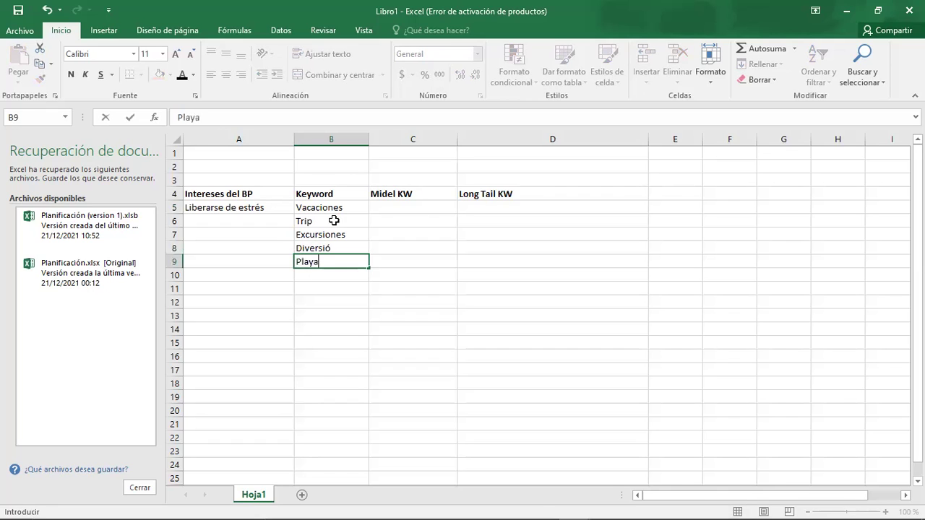
key("Return")
type("Montaña")
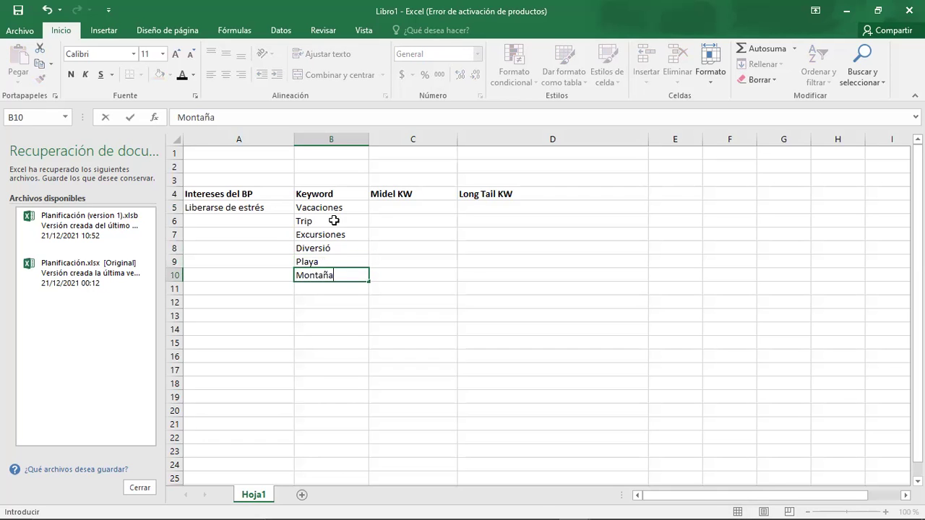
key("Up")
- Set the font color of the hidden Midel KW and Long Tail KW entries in C5 and D5 to black
key("Up")
key("Up")
key("Up")
key("Up")
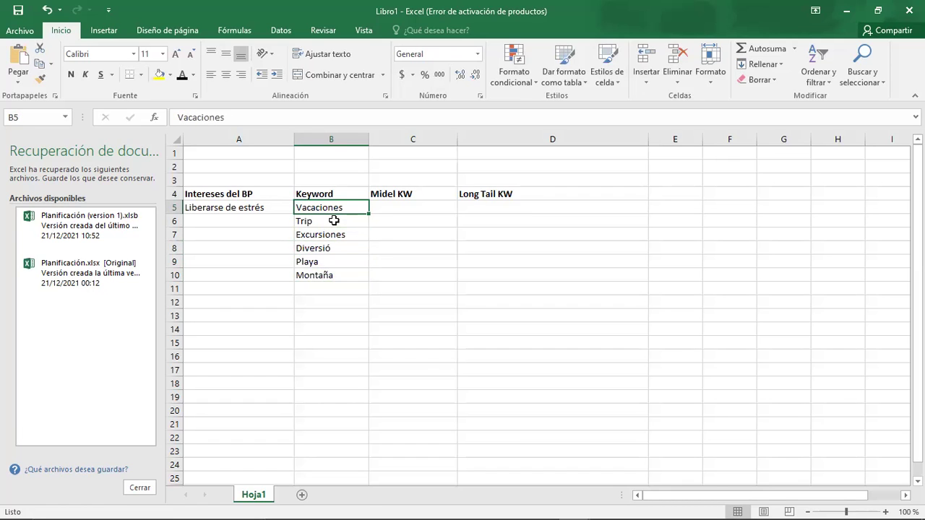
key("Right")
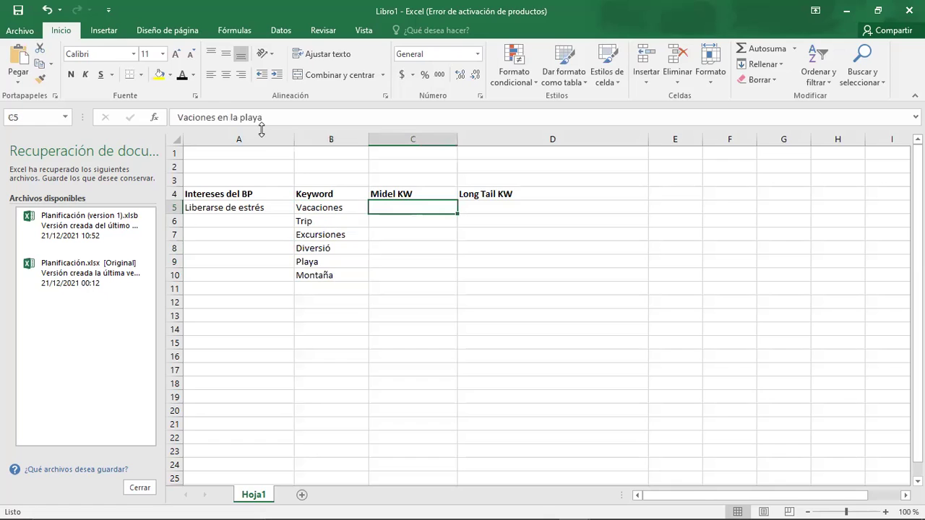
left_click(183, 75)
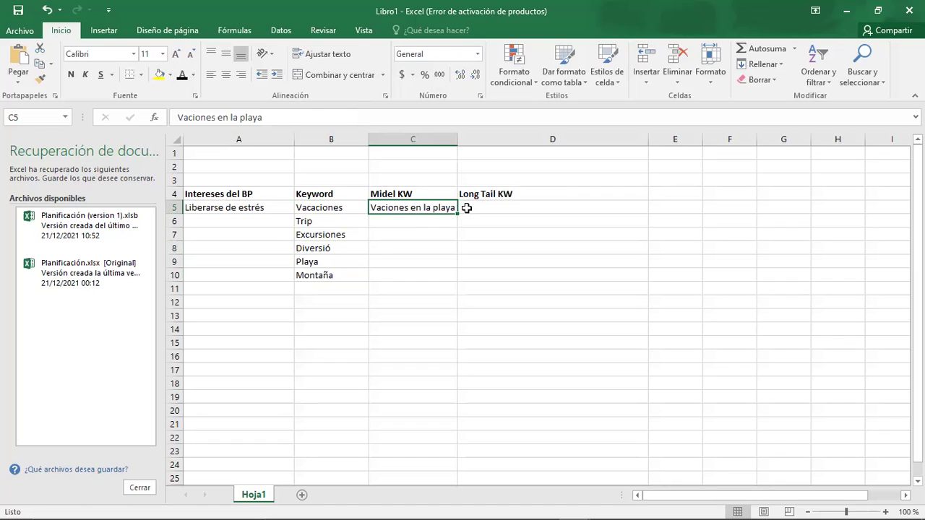
left_click(466, 208)
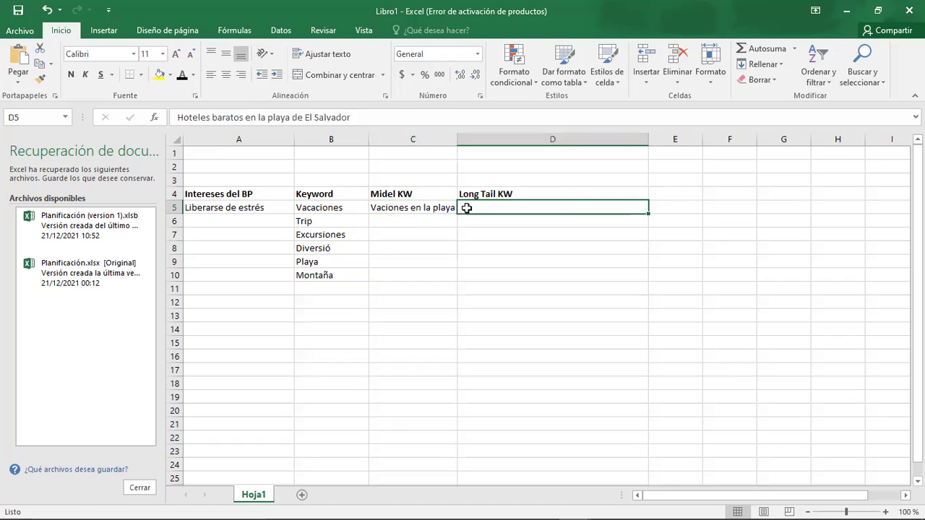
left_click(182, 76)
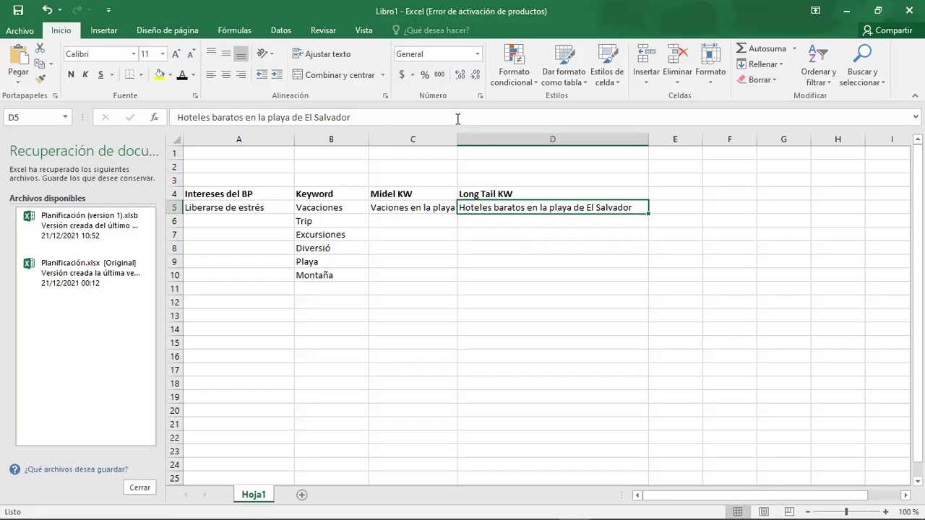
- Change the long tail keyword in D5 to "Hoteles baratos en la playa en La Libertad, el tunco..."
left_click(363, 117)
key("BackSpace")
key("BackSpace")
key("BackSpace")
key("BackSpace")
key("BackSpace")
key("BackSpace")
key("BackSpace")
key("BackSpace")
key("BackSpace")
key("BackSpace")
key("BackSpace")
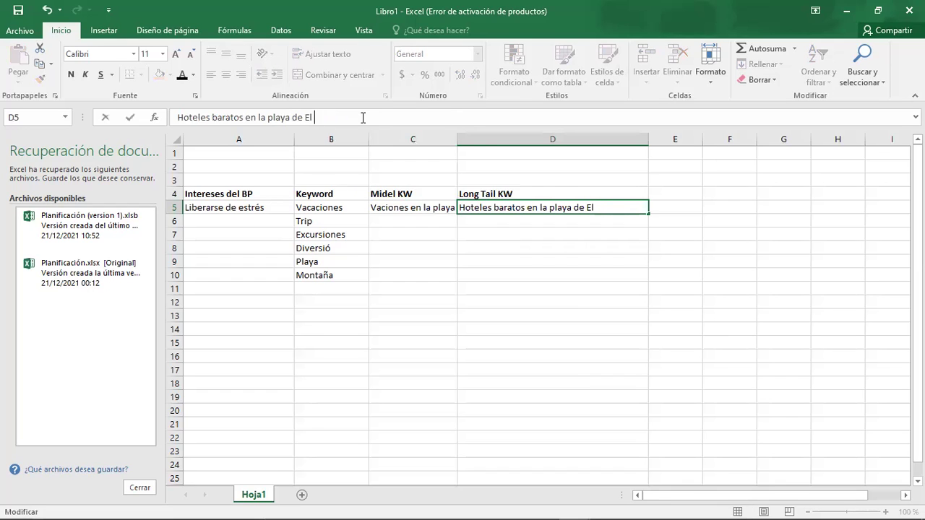
key("BackSpace")
key("BackSpace")
type("en La Liber")
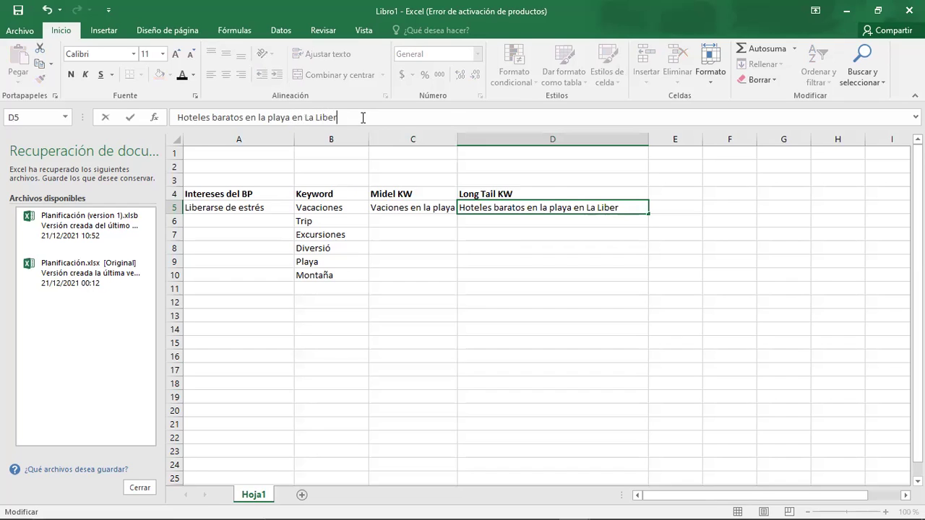
type("tad, el tunco")
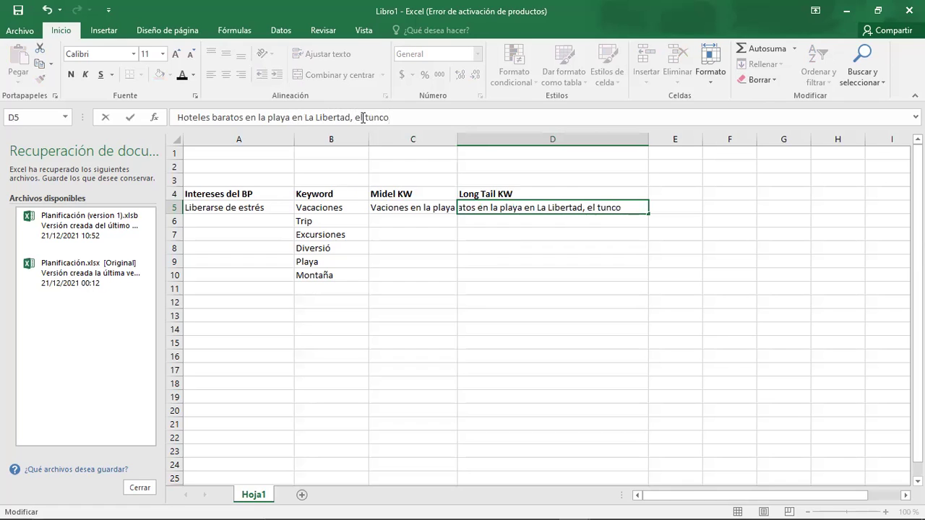
type("...")
left_click(512, 225)
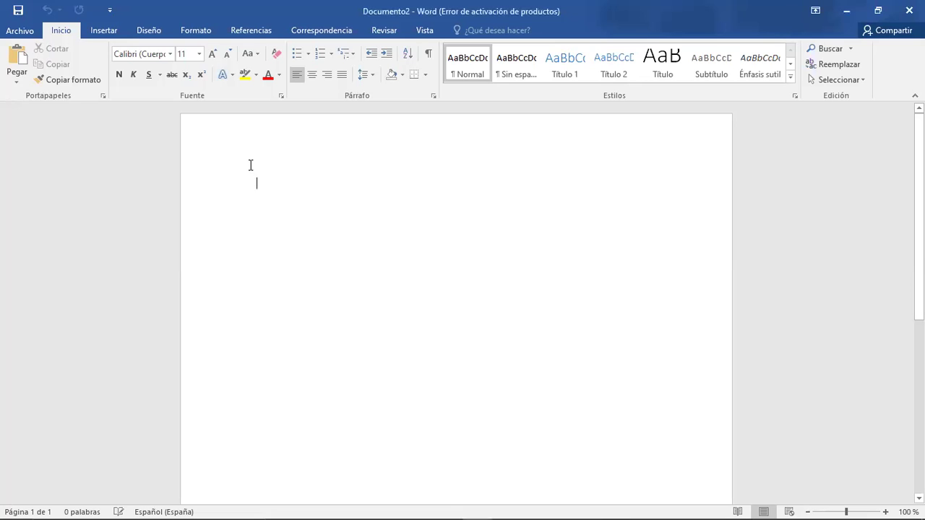
- In the blank Word document, write the question "¿Dónde se encuentra el hotel más accesible en El Salvador?"
type("¿")
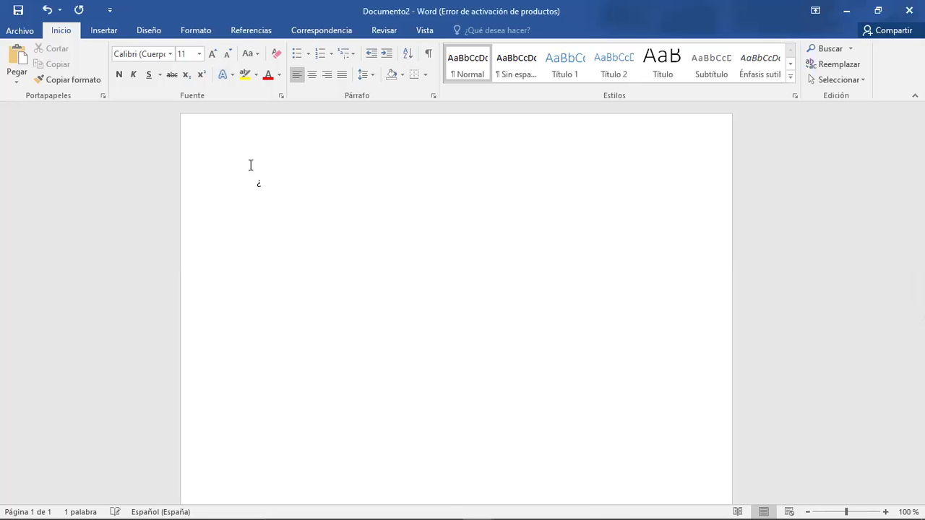
key("BackSpace")
key("BackSpace")
type("ónde se encuentra el h")
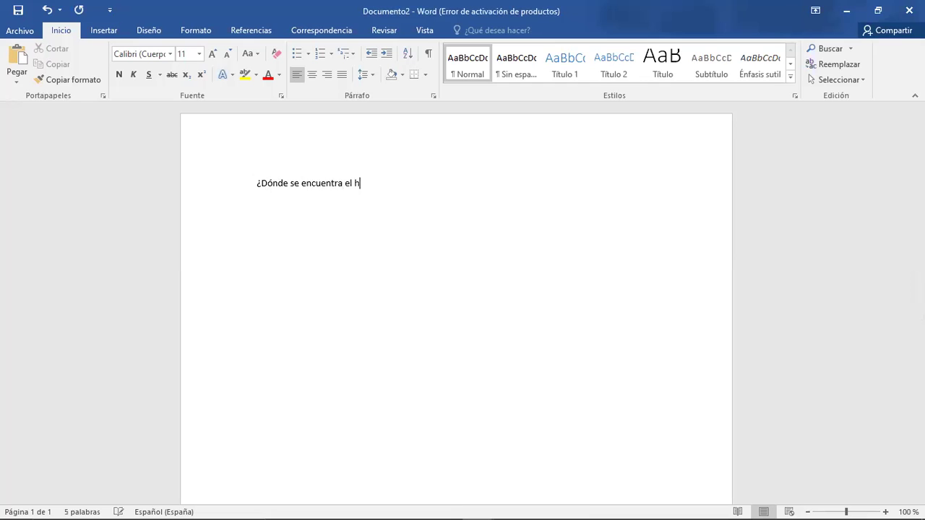
type("otel más accesible en e")
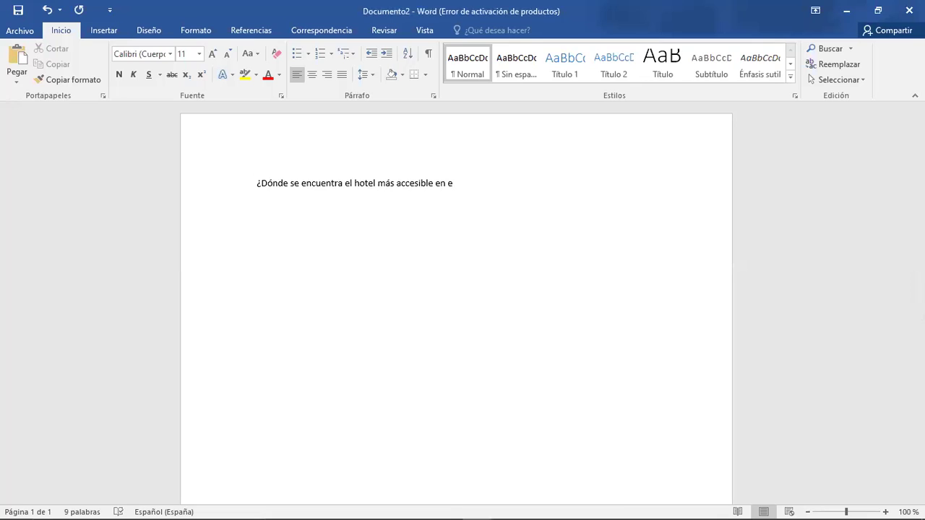
key("BackSpace")
type("EL Sal")
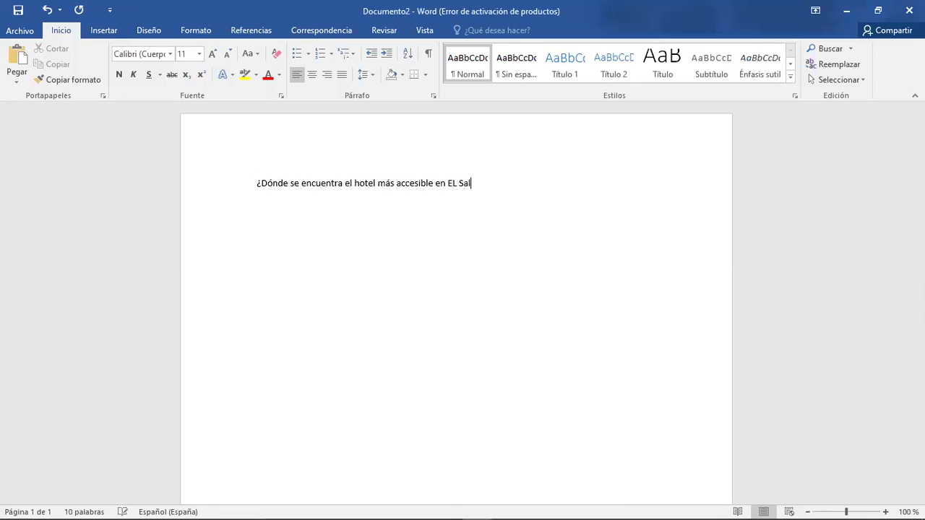
type("vador")
key("BackSpace")
key("BackSpace")
key("BackSpace")
key("BackSpace")
key("BackSpace")
key("BackSpace")
key("BackSpace")
key("BackSpace")
key("BackSpace")
key("BackSpace")
type("l Sa")
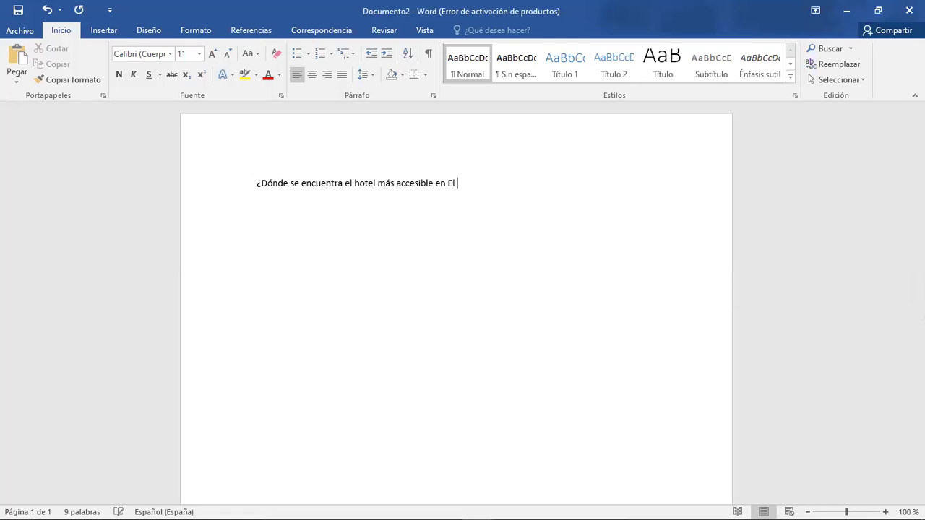
type("lva")
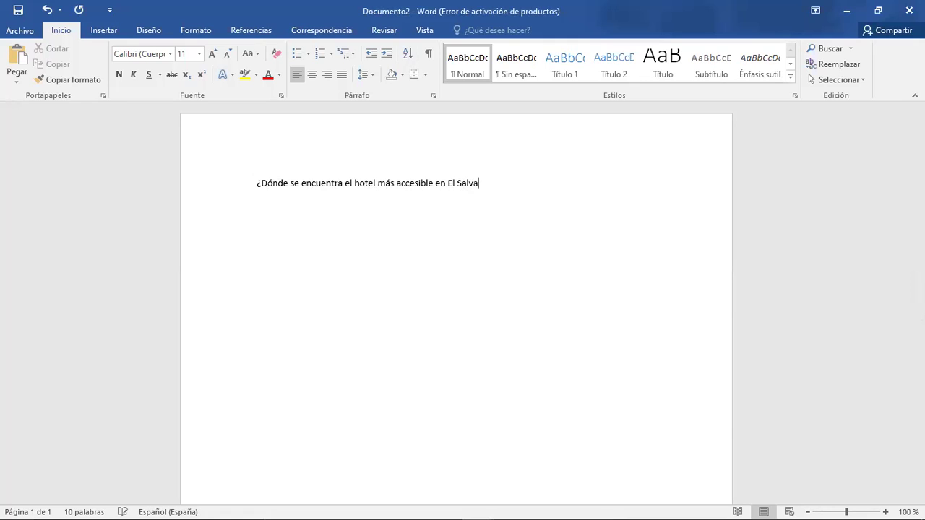
type("dor?")
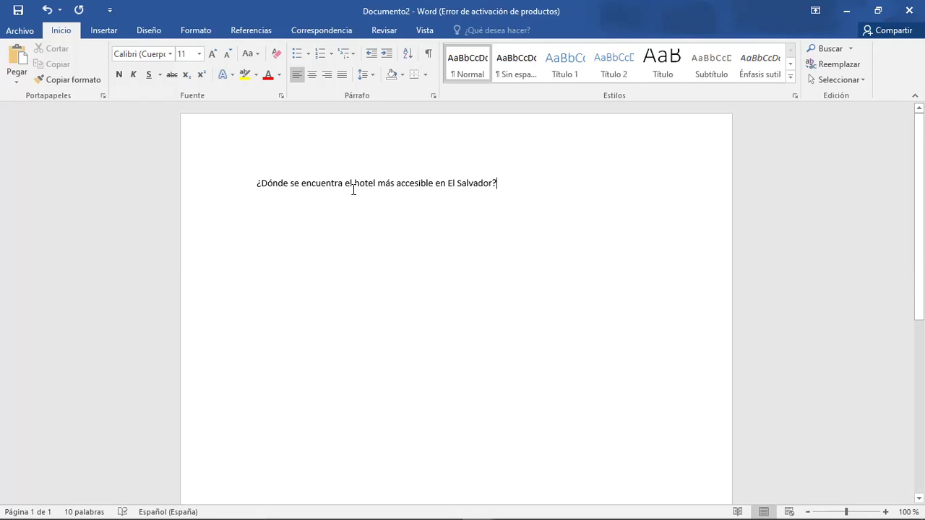
- Below the question, add the paragraph "Estas buscando liberarte del estrés, en jsdhajhsjf te presentamos las mejores opciones para disfrutar en la playa en El salvador"
left_click_drag(353, 183, 382, 189)
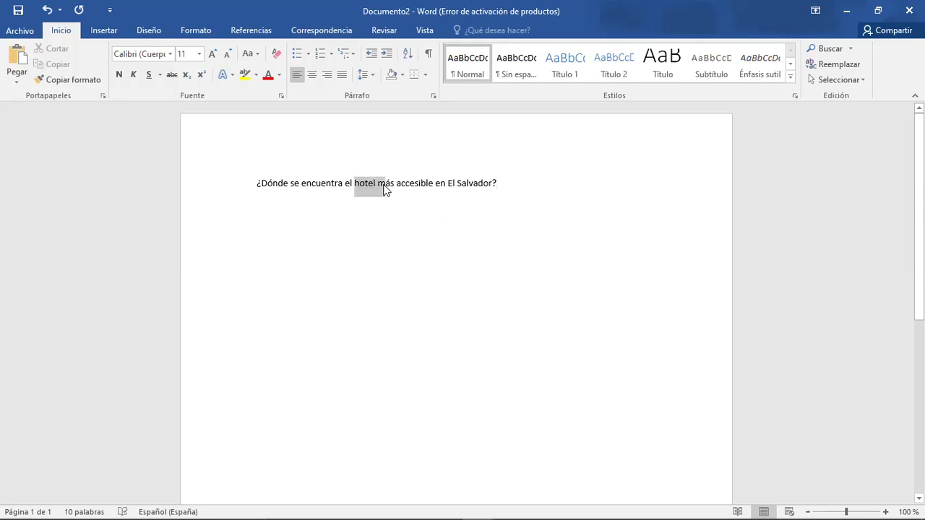
left_click(505, 183)
key("Return")
key("Return")
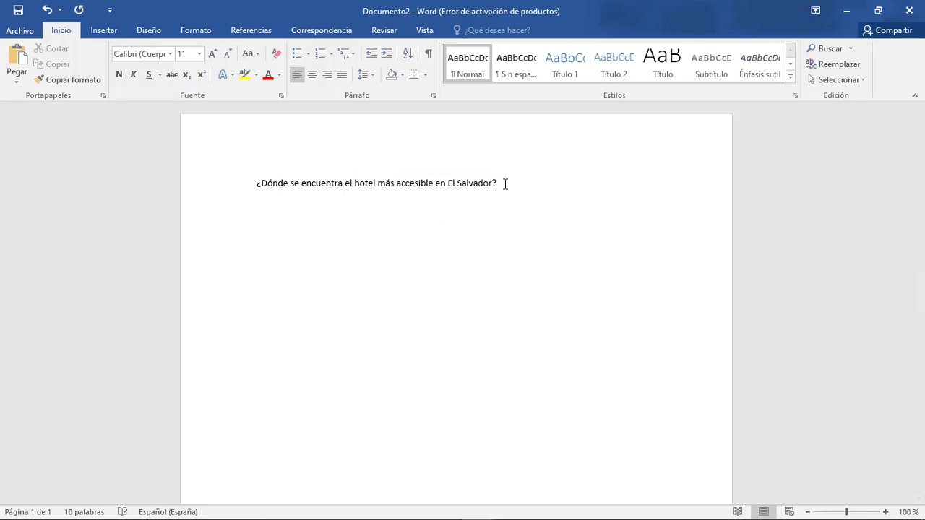
type("Estas buscando liberart")
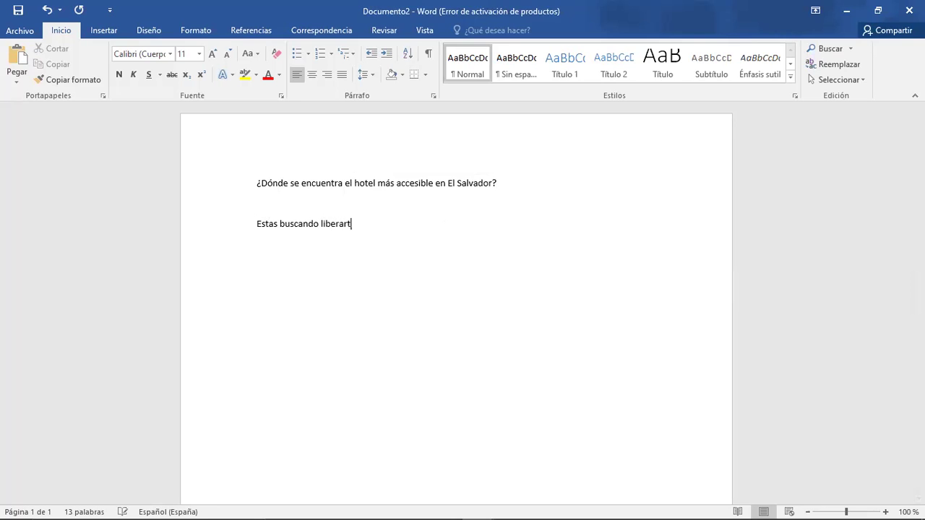
type("e del estrés, en jsdhajhsjf te present")
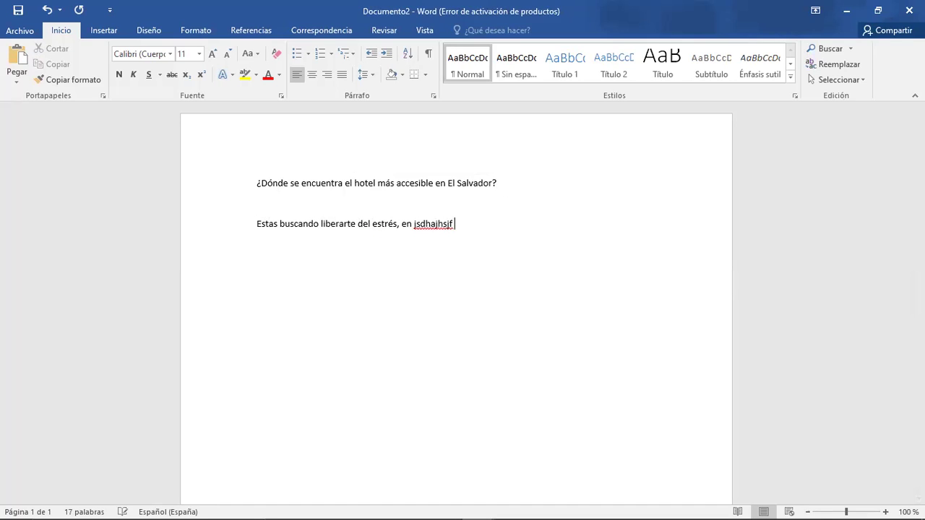
type("amos las mejores o")
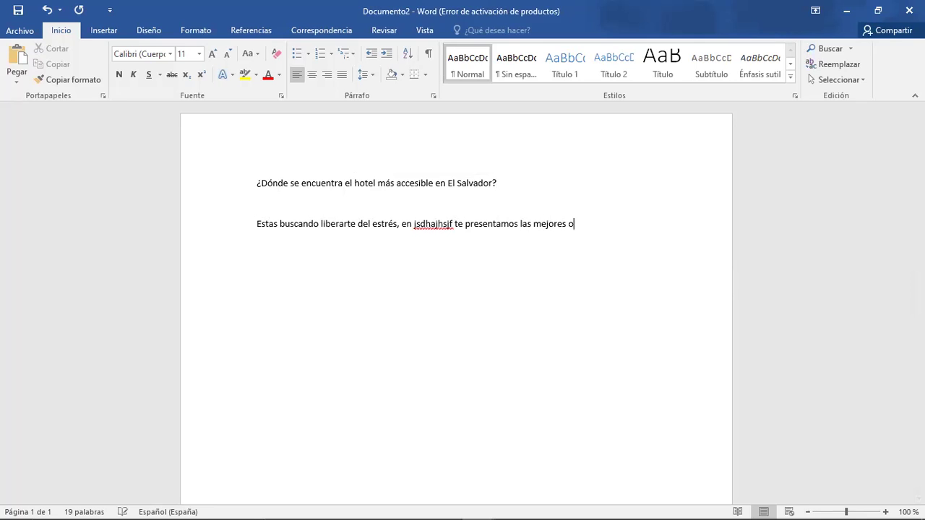
type("pciones para ")
type("d")
key("BackSpace")
type("disfrutar en la pl")
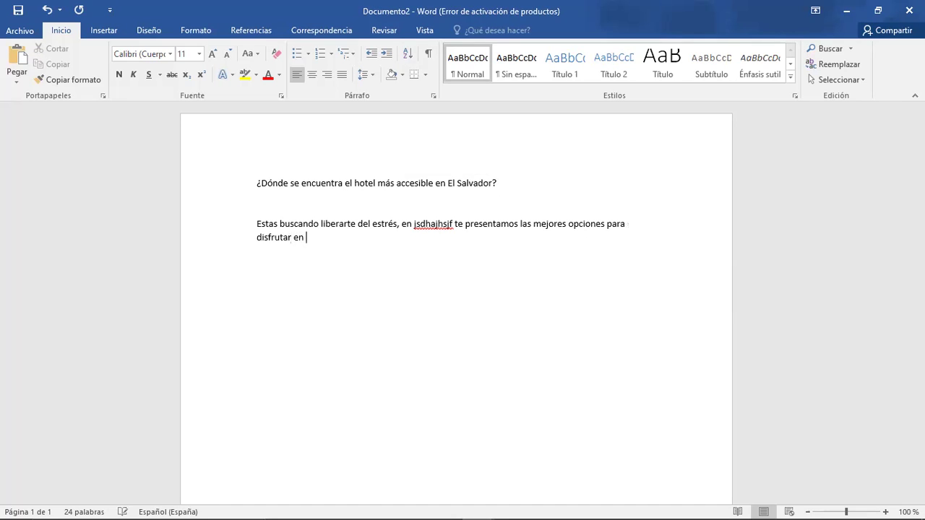
type("aya en El salvador")
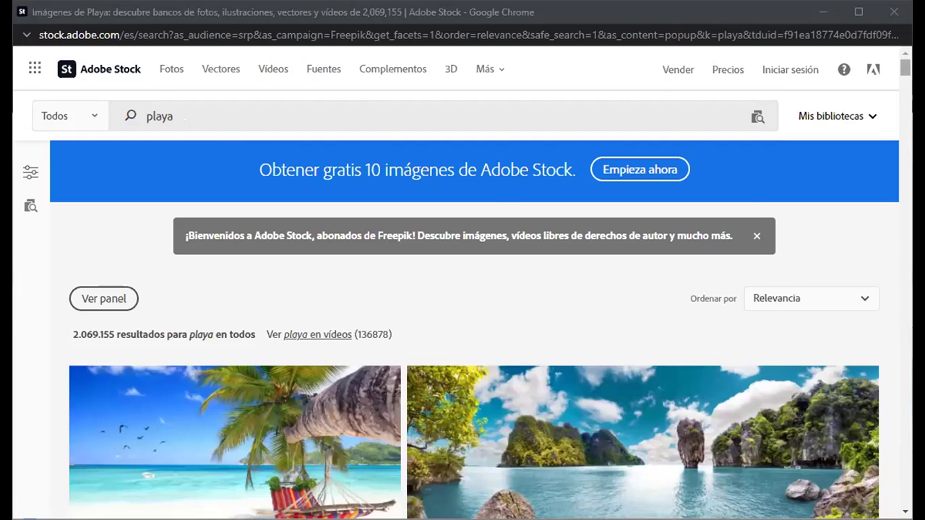
- Switch to Adobe Stock in Chrome and look through the image results for "playa"
scroll(463, 289, "down", 3)
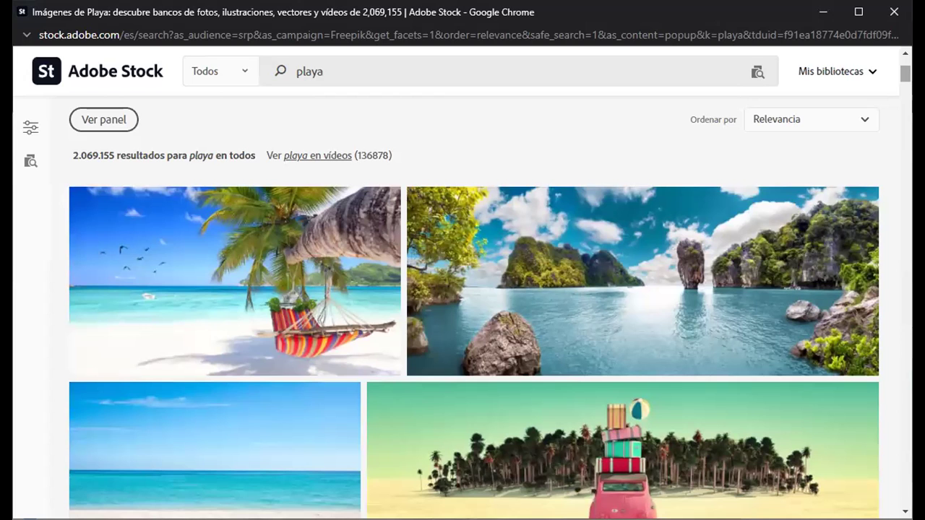
scroll(463, 289, "up", 3)
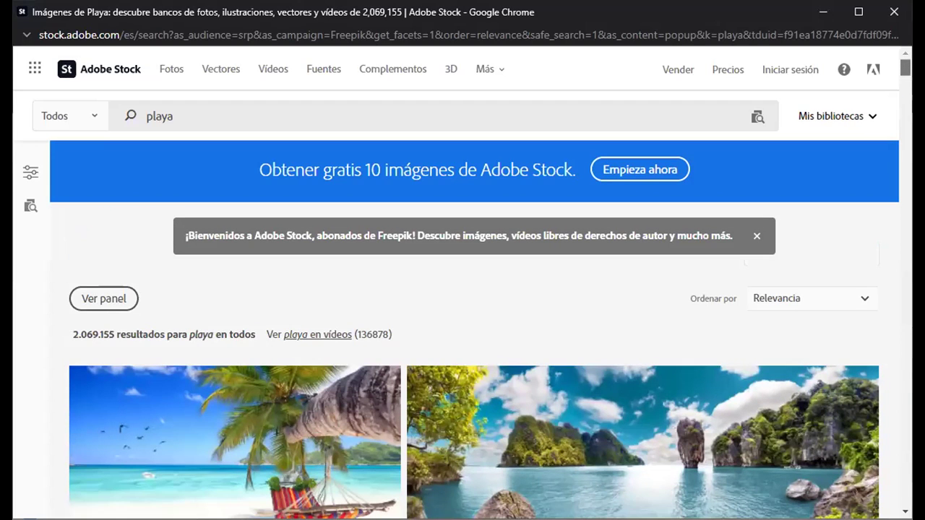
scroll(463, 304, "down", 10)
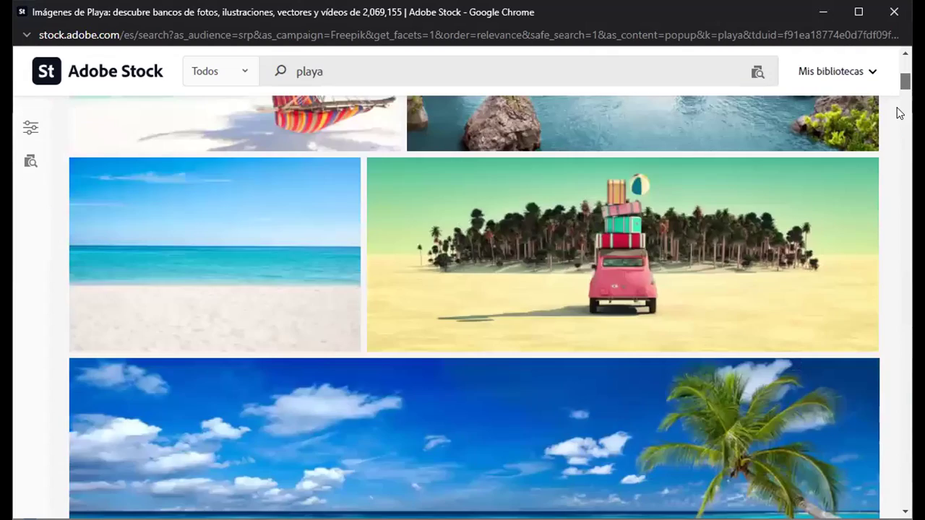
scroll(463, 303, "up", 6)
scroll(463, 303, "up", 5)
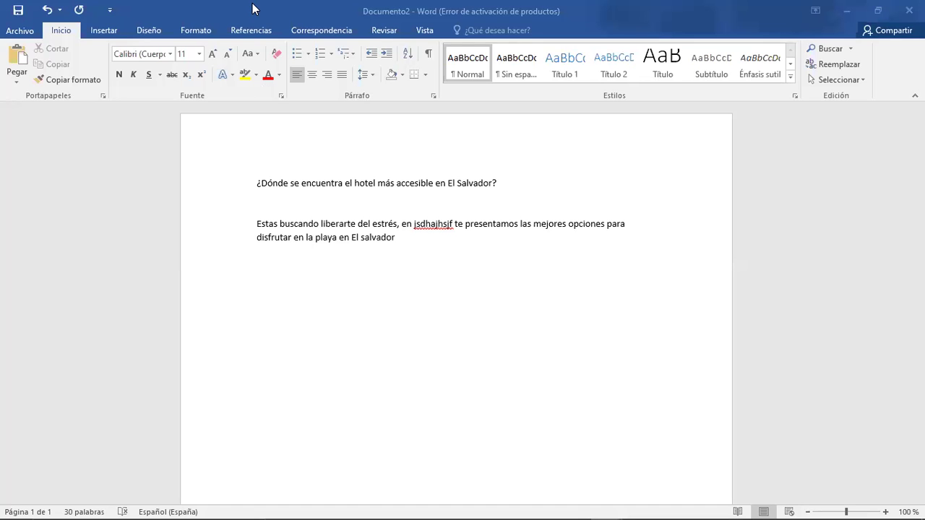
- Back in the Word document, insert the tropical-beach picture from the Descargas folder below the paragraph
left_click(408, 233)
key("Return")
key("Return")
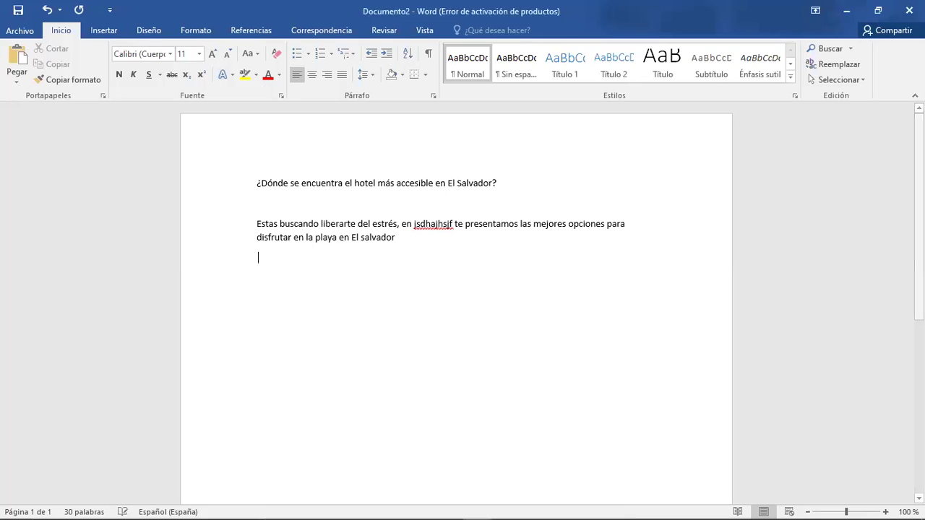
scroll(114, 72, "down", 1)
left_click(134, 70)
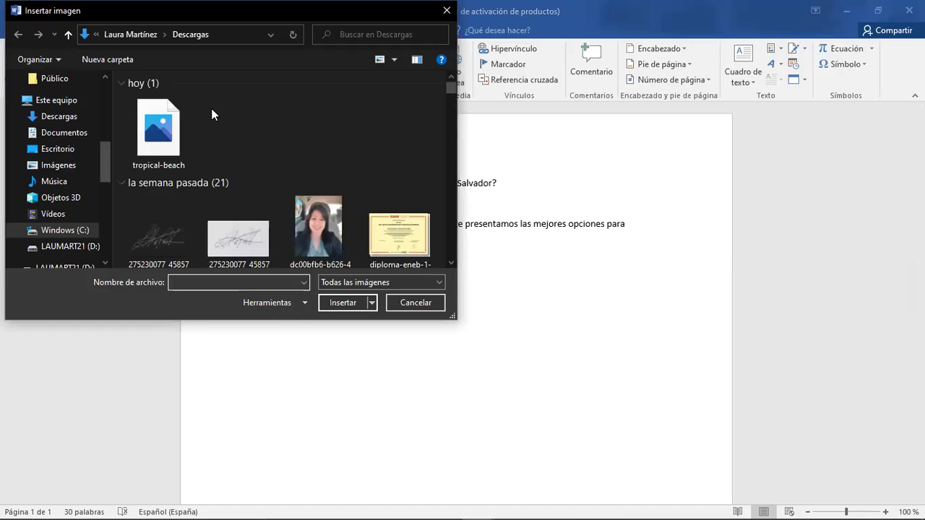
left_click(180, 133)
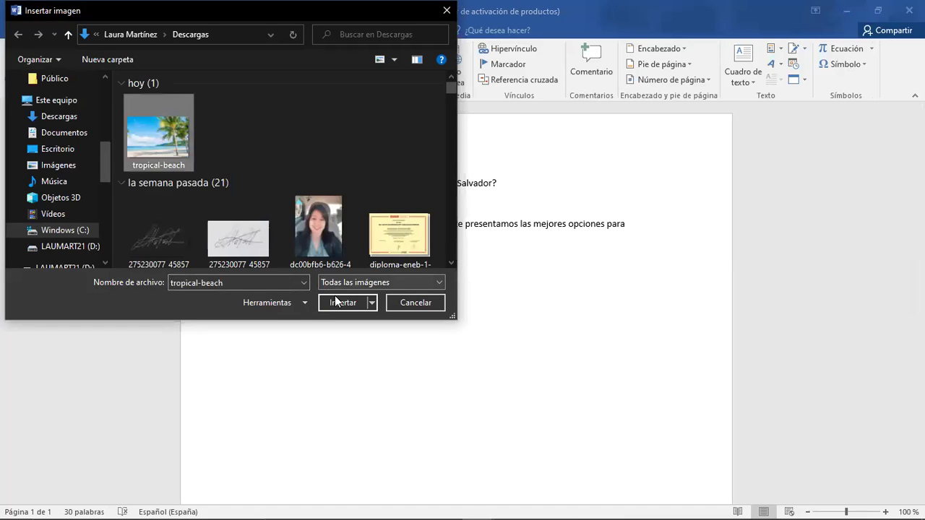
left_click(336, 303)
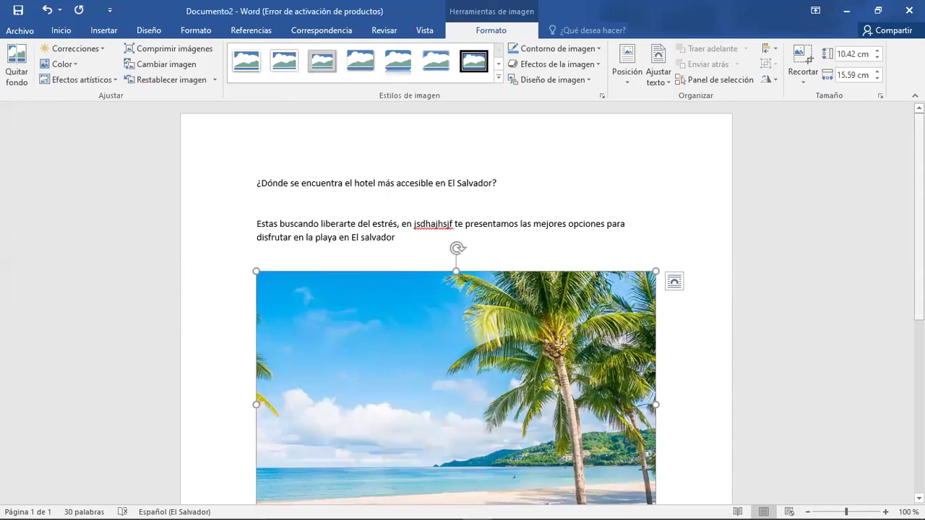
scroll(918, 217, "down", 4)
scroll(456, 289, "up", 4)
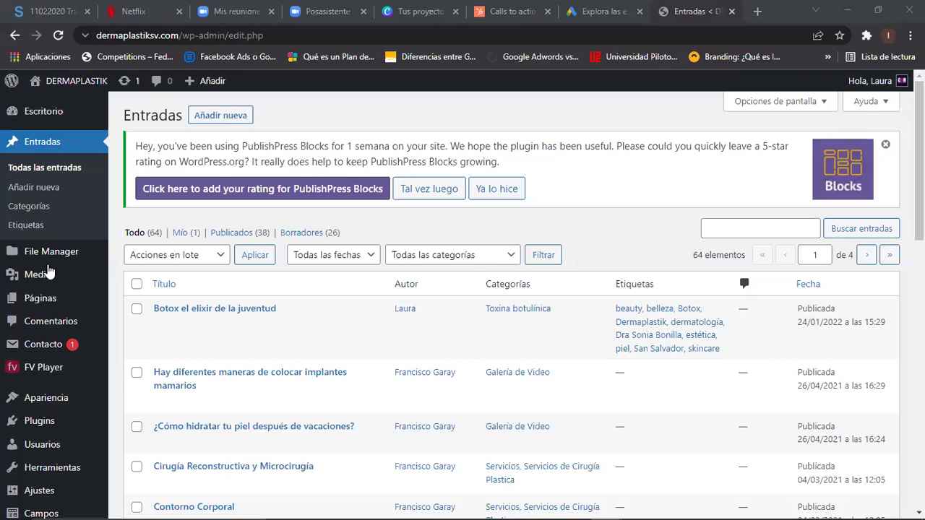
- In the WordPress dashboard, start a new post titled "¿Dónde se encuentra el hotel más accesible en El Salvador?"
mouse_move(27, 299)
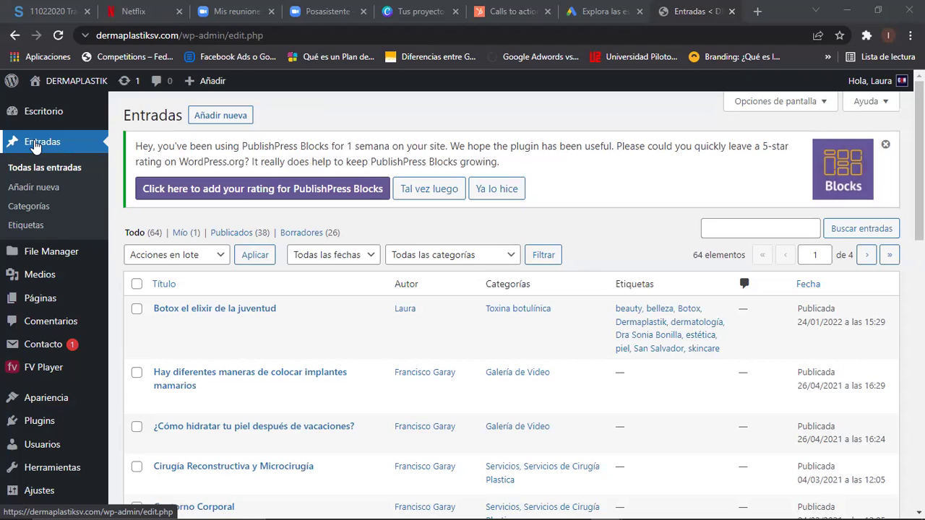
left_click(215, 119)
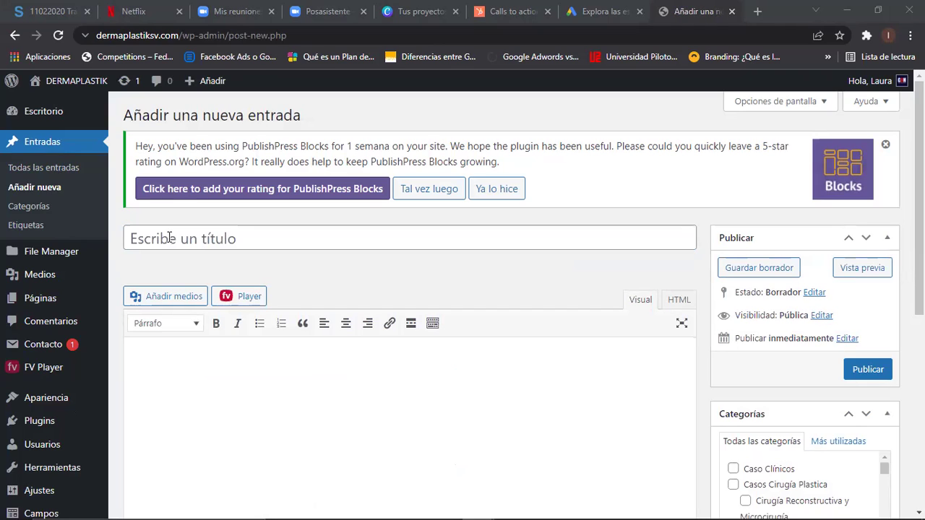
left_click(168, 238)
type("¿Dónde se encuentra el hotel más accesible en El Salvador?")
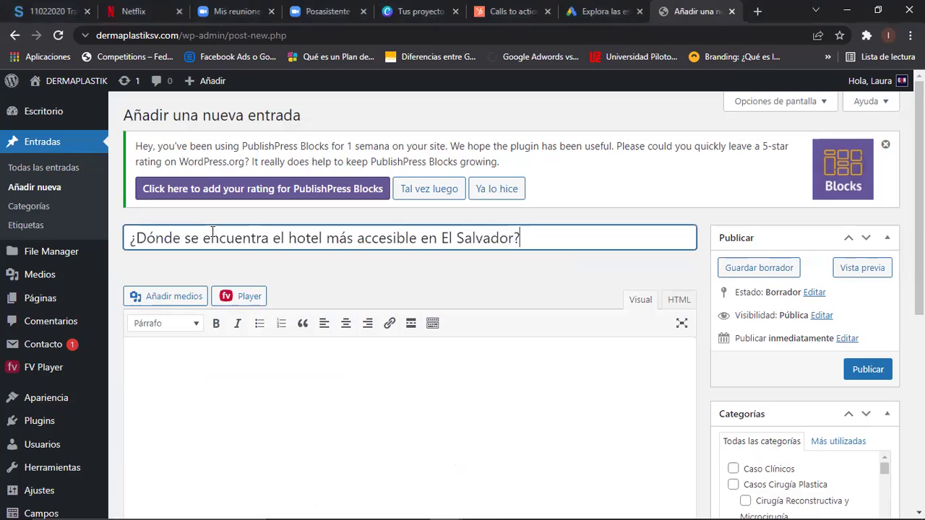
- Copy the paragraph beginning "Estas buscando liberarte del estrés" from the Word document into the body of the WordPress post
left_click(181, 352)
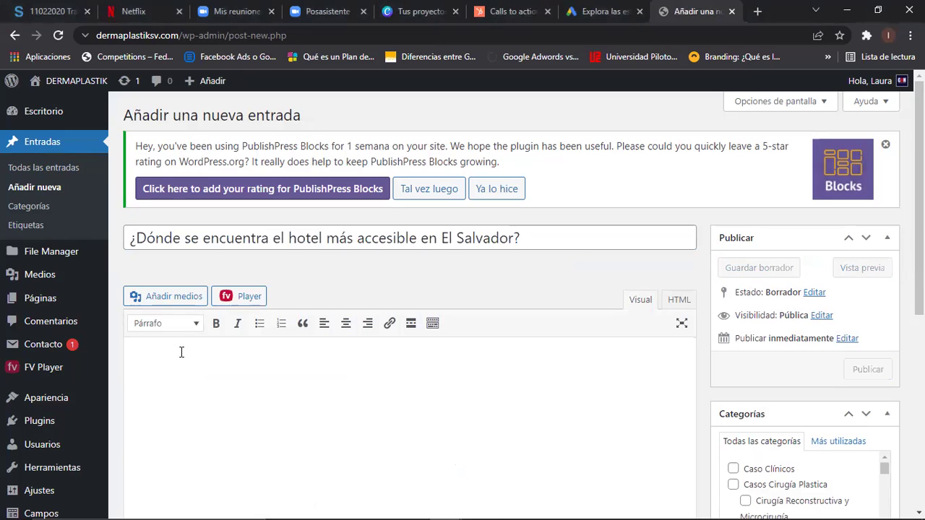
key("alt+Tab")
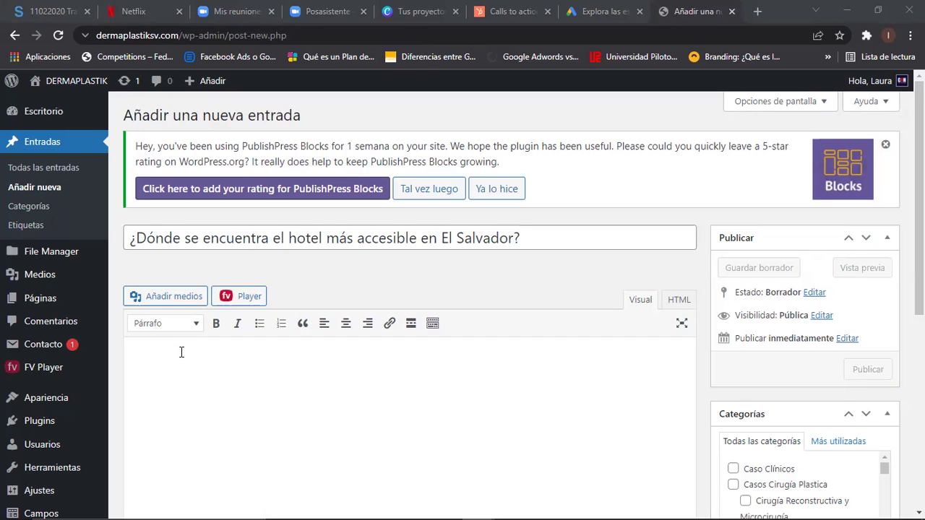
key("alt+Tab")
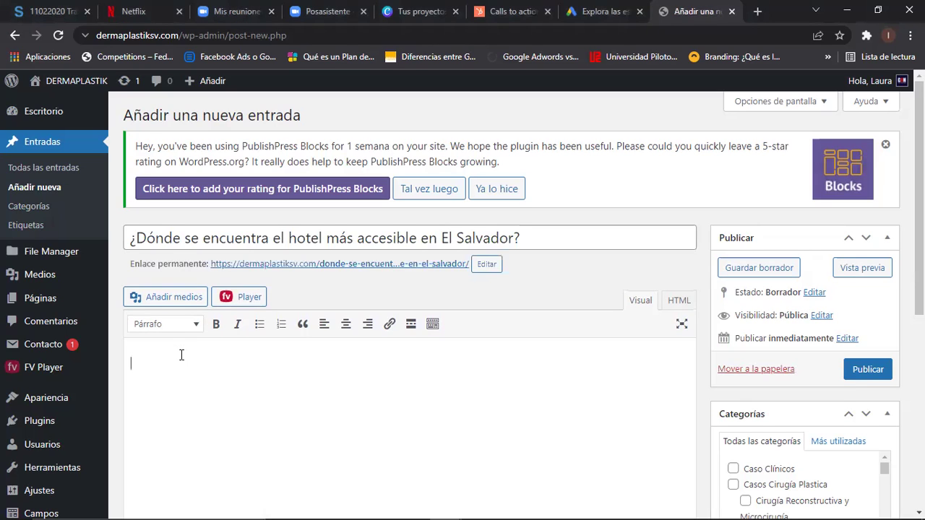
type("Estas buscando liberarte del estrés, en jsdhajhsjf te presentamos las mejores opciones para disfrutar en la playa en El salvador")
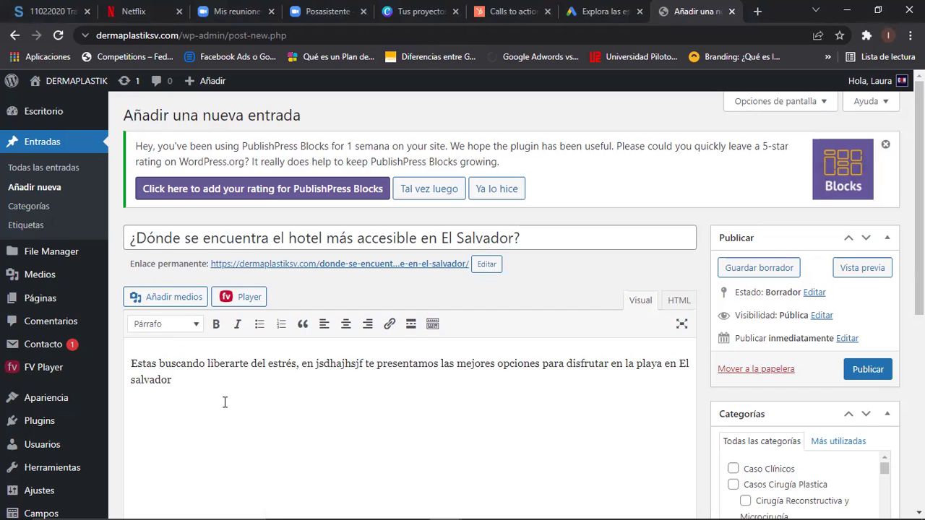
- Upload the tropical-beach image from the Descargas folder to the post's media library
left_click(160, 296)
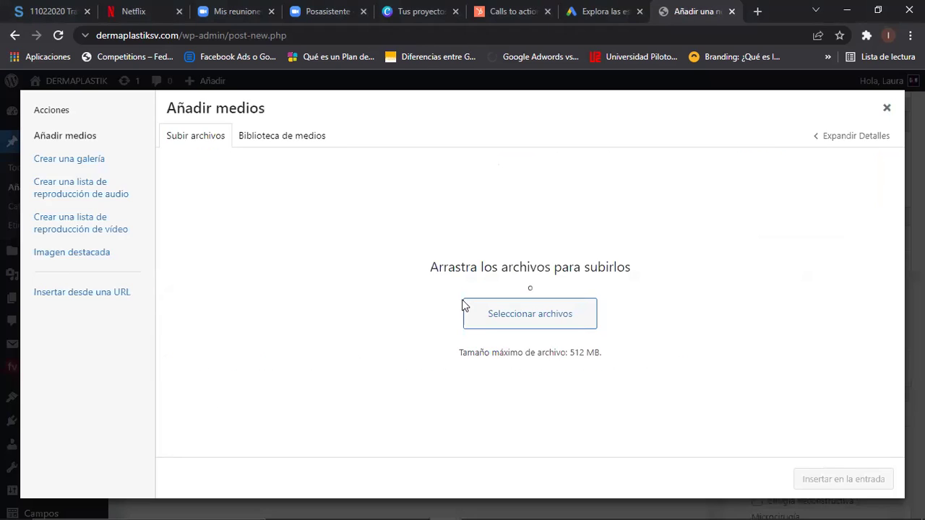
left_click(486, 313)
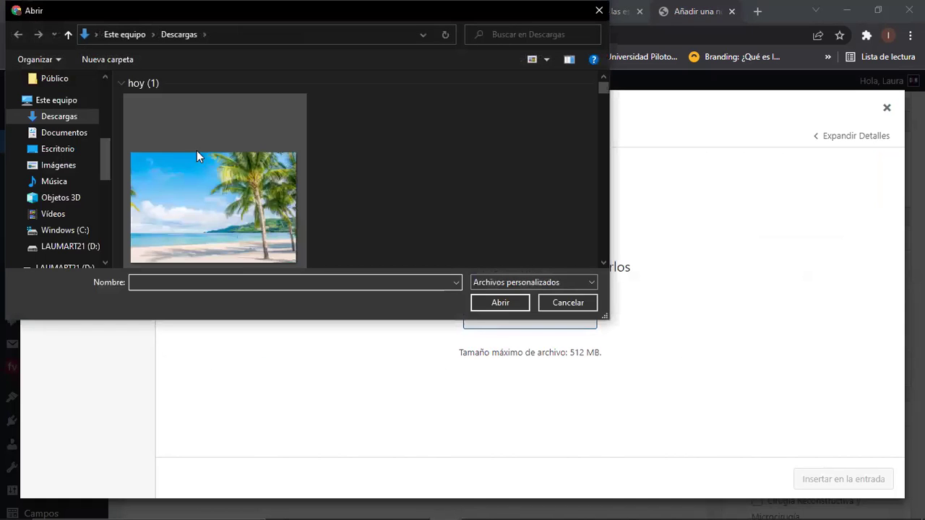
left_click(194, 161)
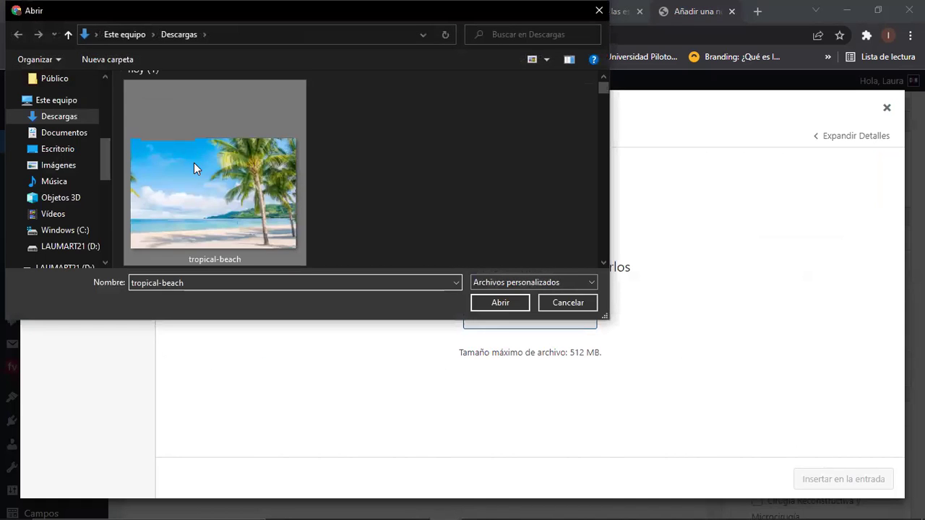
left_click(500, 303)
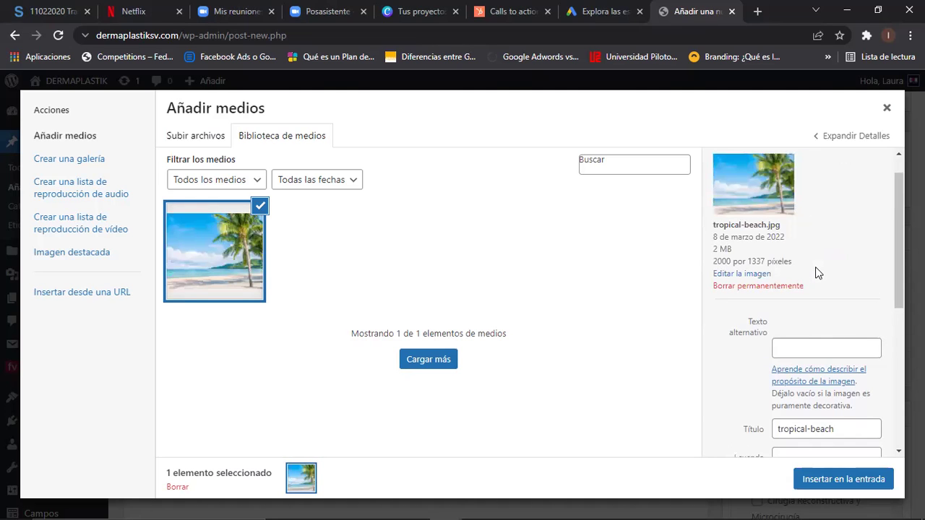
- Set the image's alternative text to "Playa El Salvador" and insert it into the post at full size
left_click(799, 347)
type("Playa El Salvador")
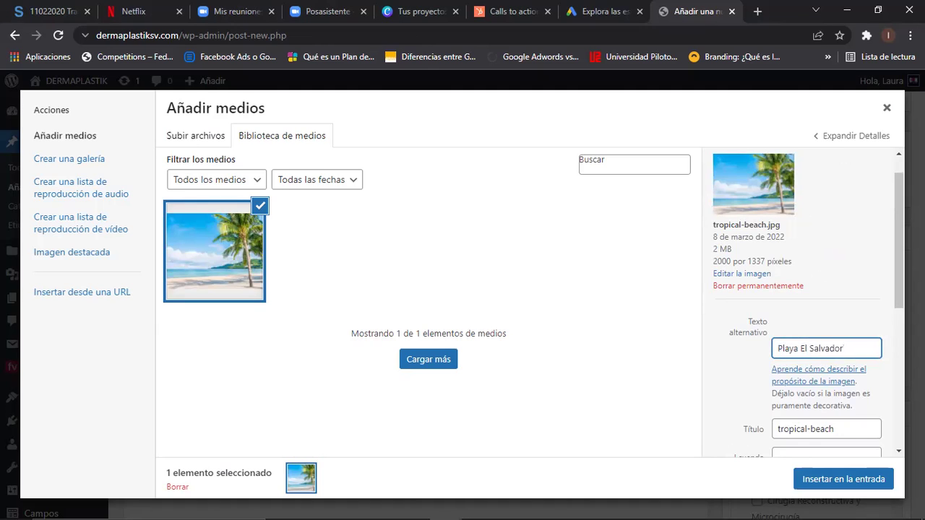
scroll(891, 383, "down", 3)
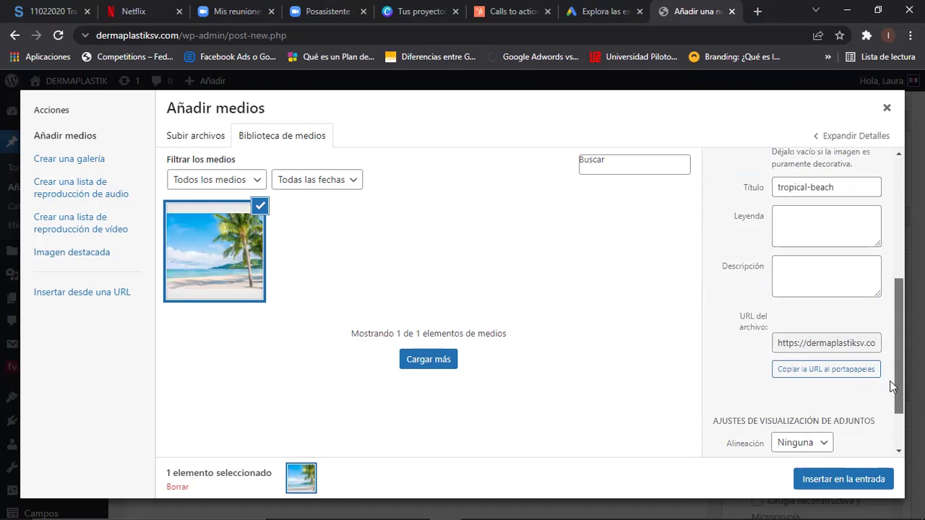
scroll(892, 386, "down", 1)
scroll(893, 432, "down", 1)
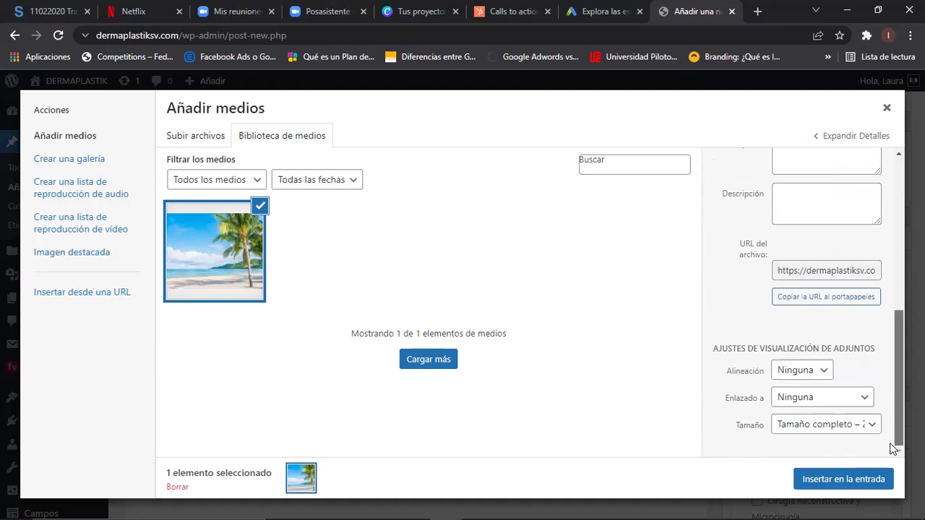
left_click(860, 482)
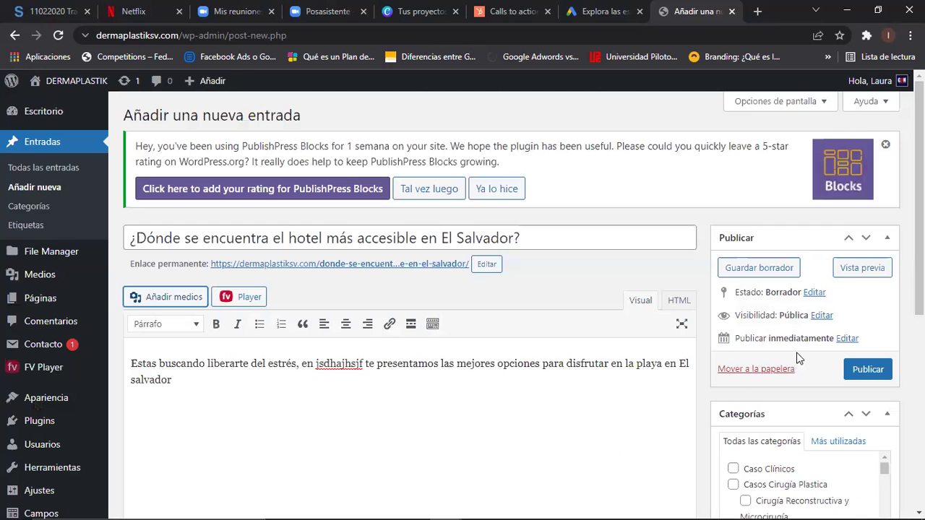
- Review the post with its inserted image, its tags and featured image settings, and the publishing options
scroll(462, 304, "down", 1)
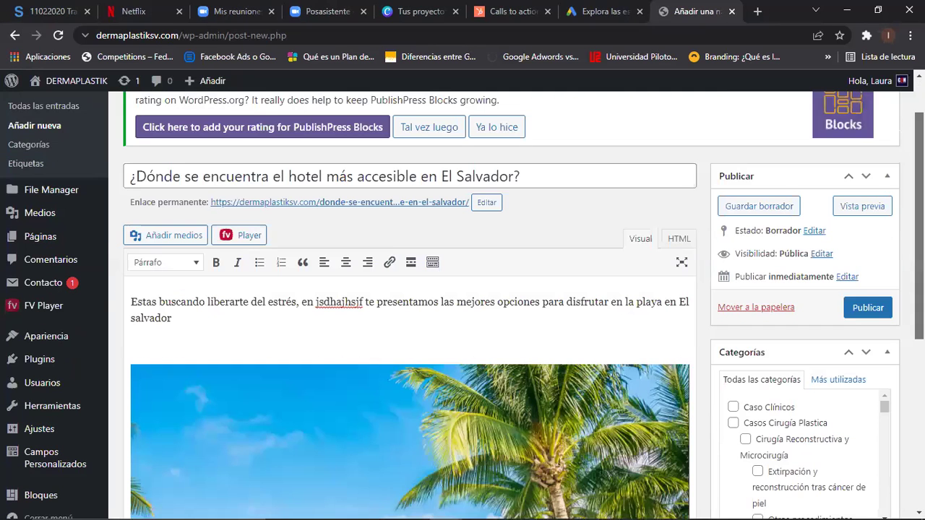
scroll(895, 441, "down", 4)
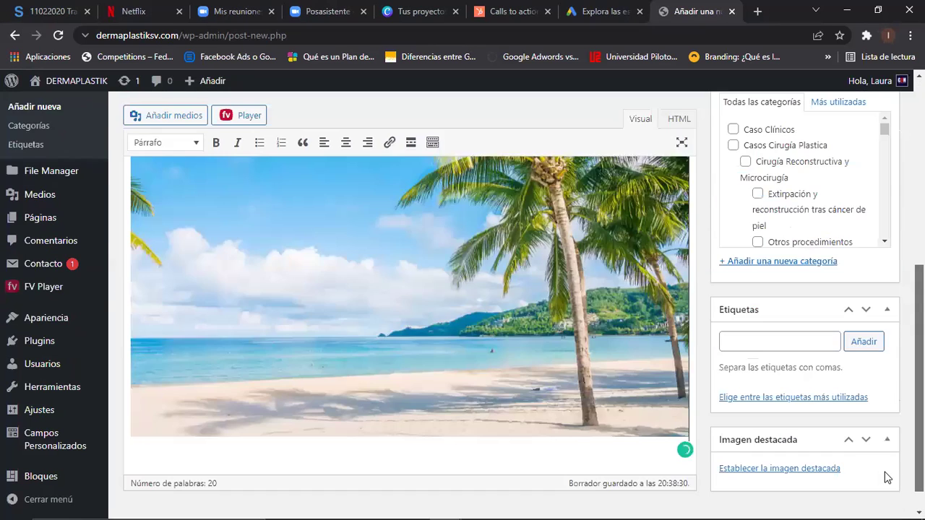
scroll(892, 442, "down", 1)
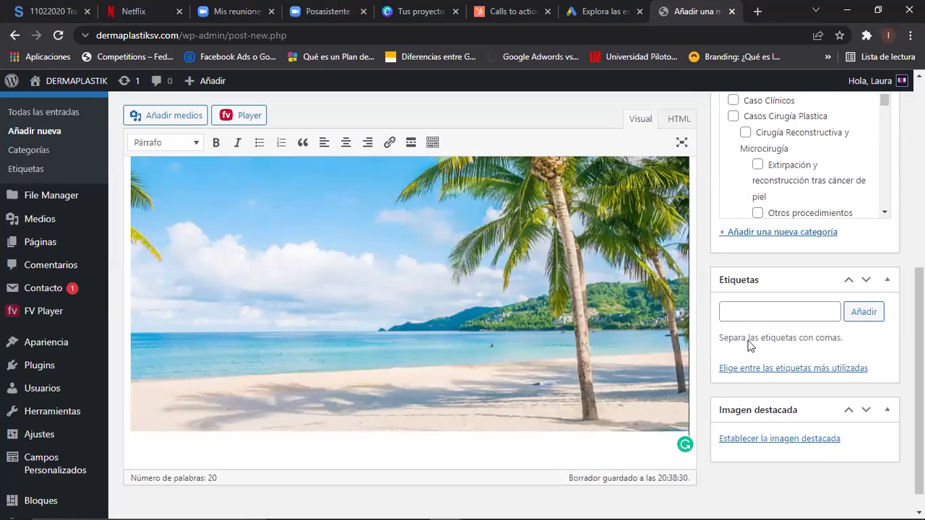
left_click(746, 313)
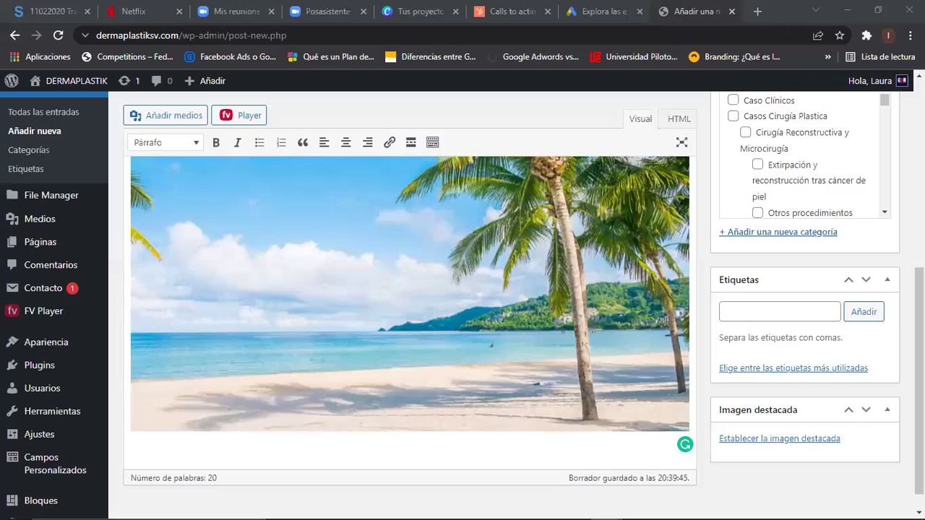
scroll(780, 326, "down", 1)
left_click(780, 342)
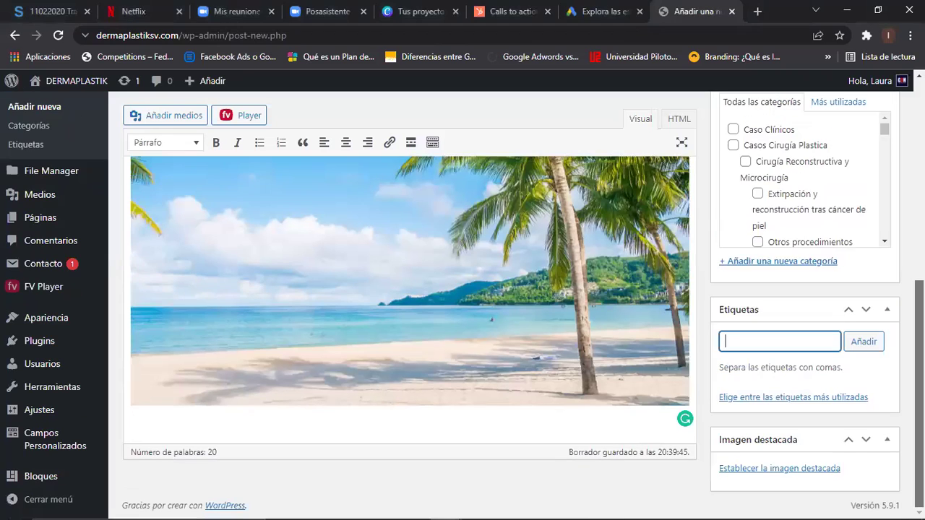
scroll(882, 155, "up", 5)
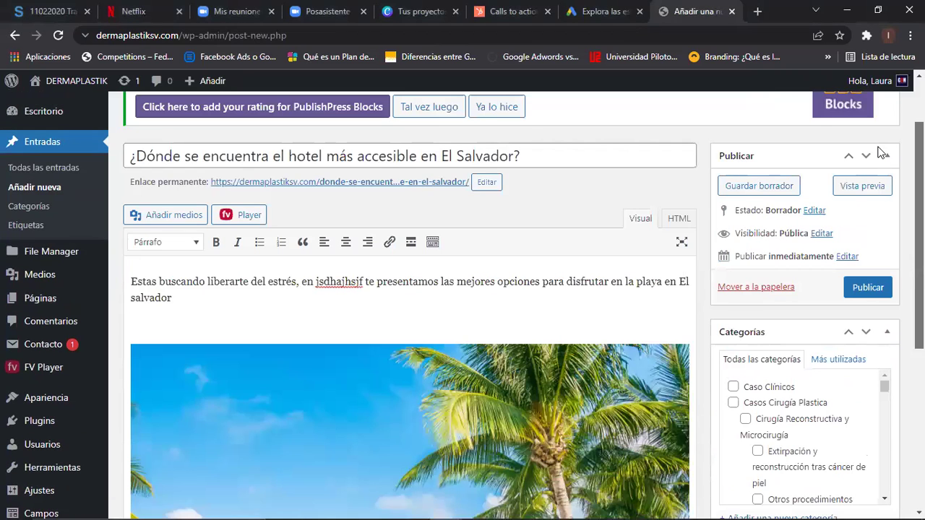
scroll(882, 152, "up", 3)
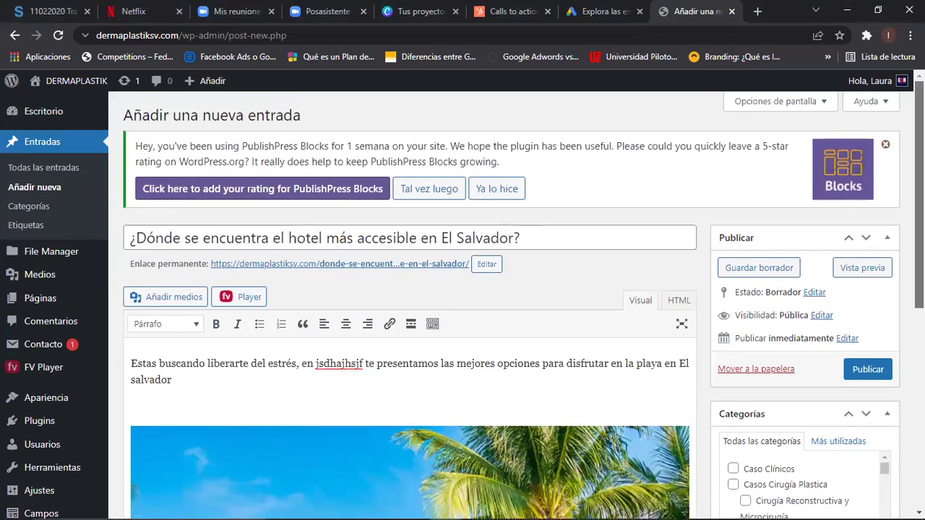